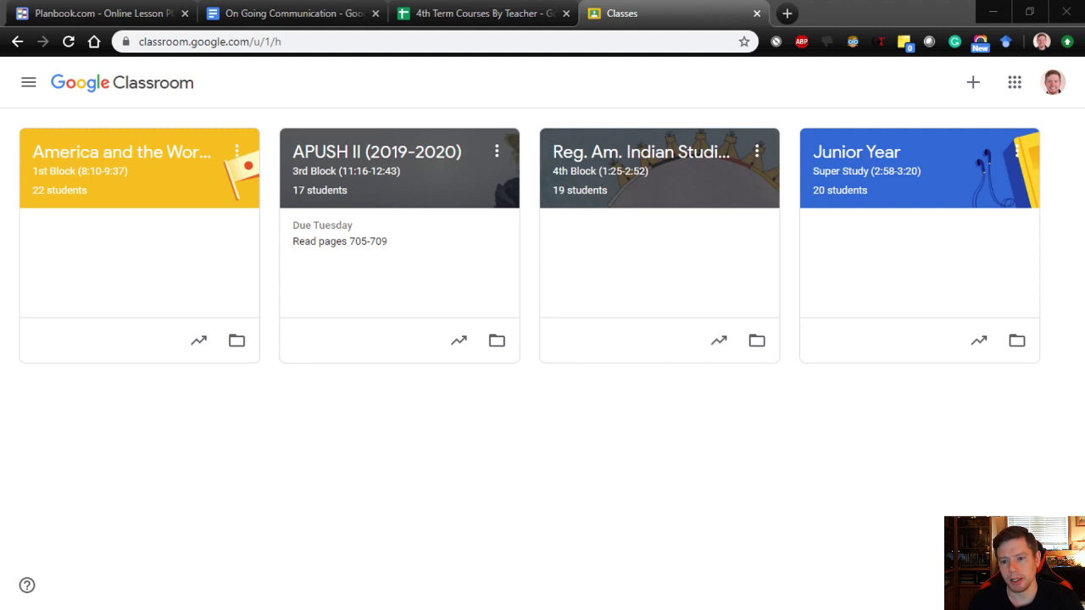
# Open the Junior Year class and start a new material post in its classwork.
pyautogui.click(852, 156)
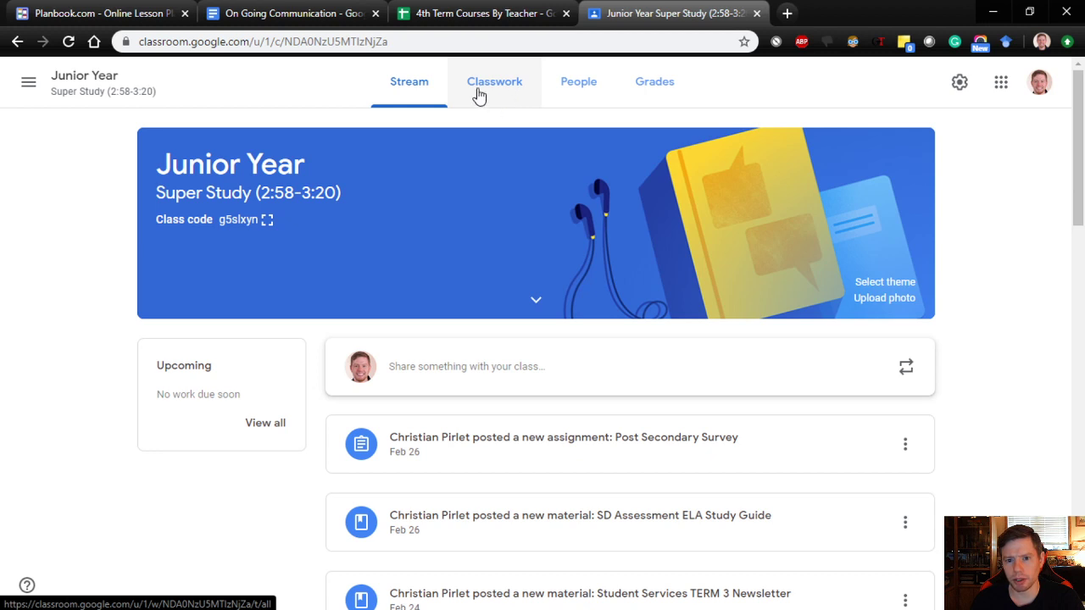
pyautogui.click(505, 104)
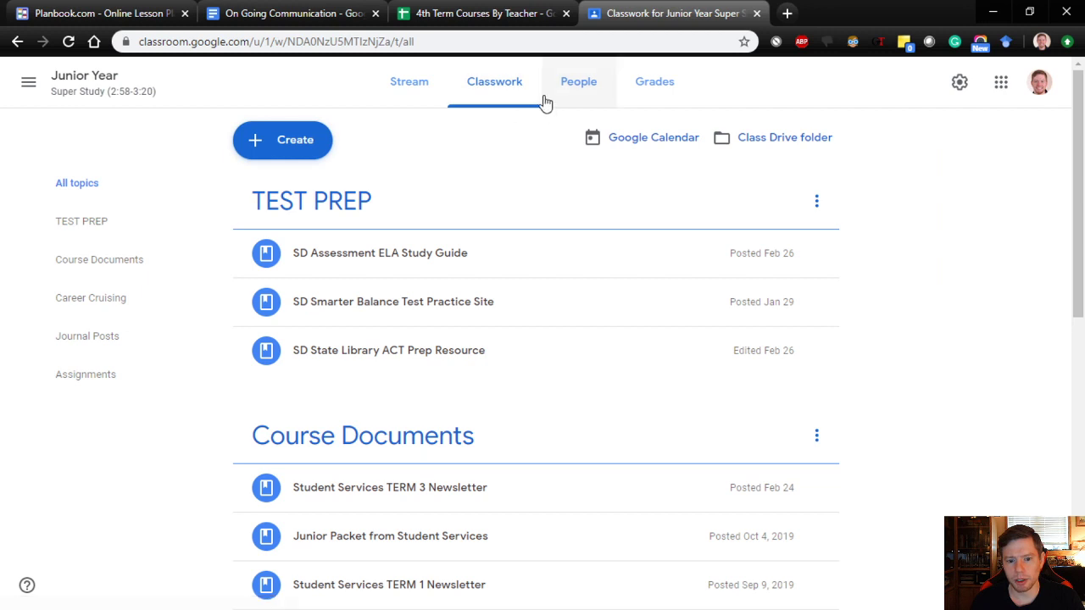
pyautogui.click(282, 145)
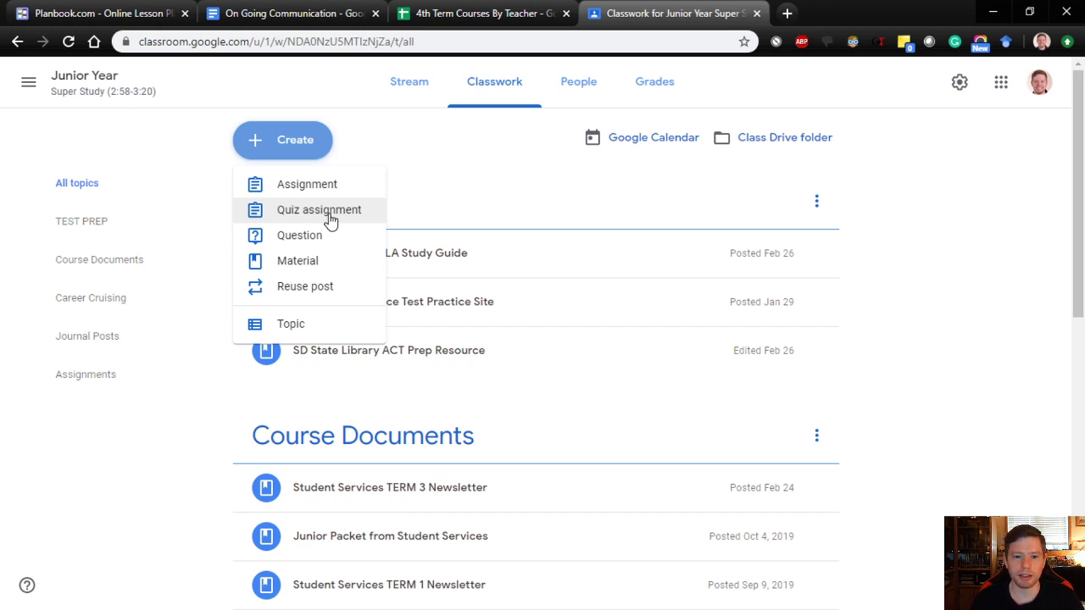
pyautogui.click(306, 264)
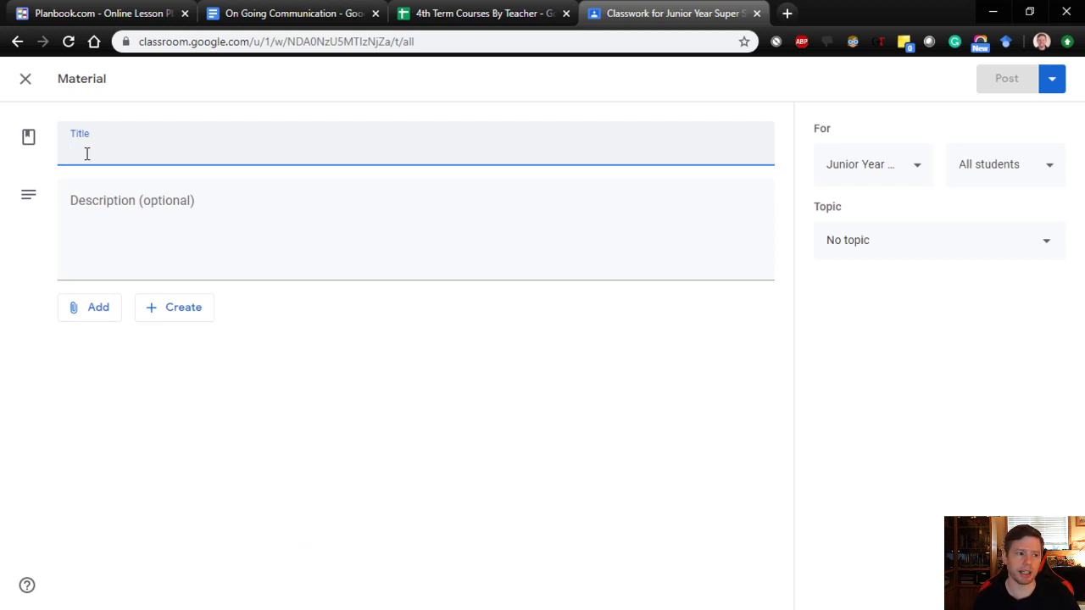
# Title the material "Class Discussion 3.20.20".
pyautogui.write('Class')
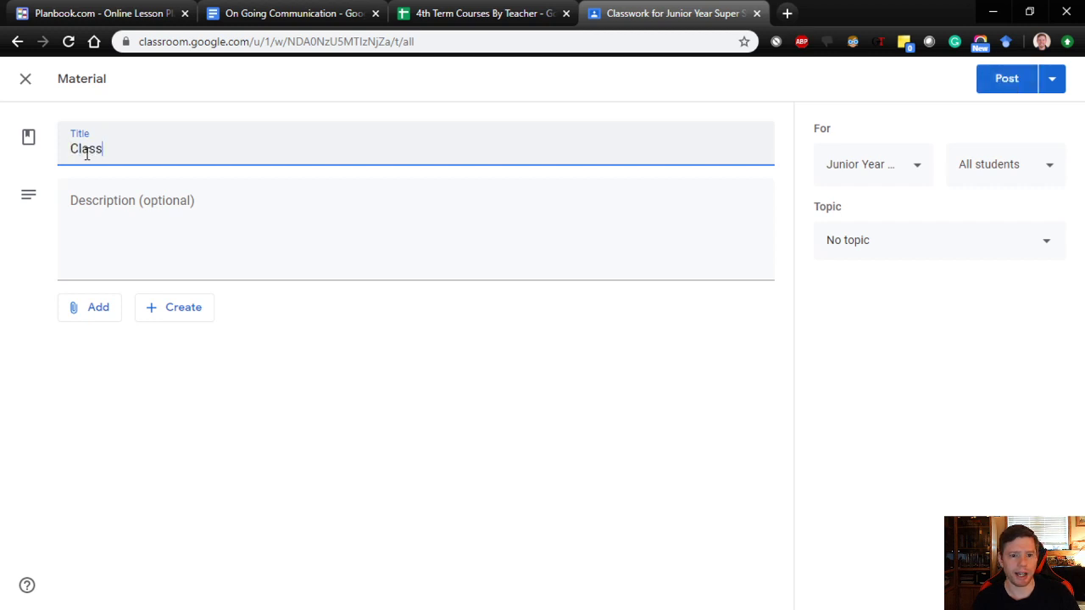
pyautogui.write(' Discussion ')
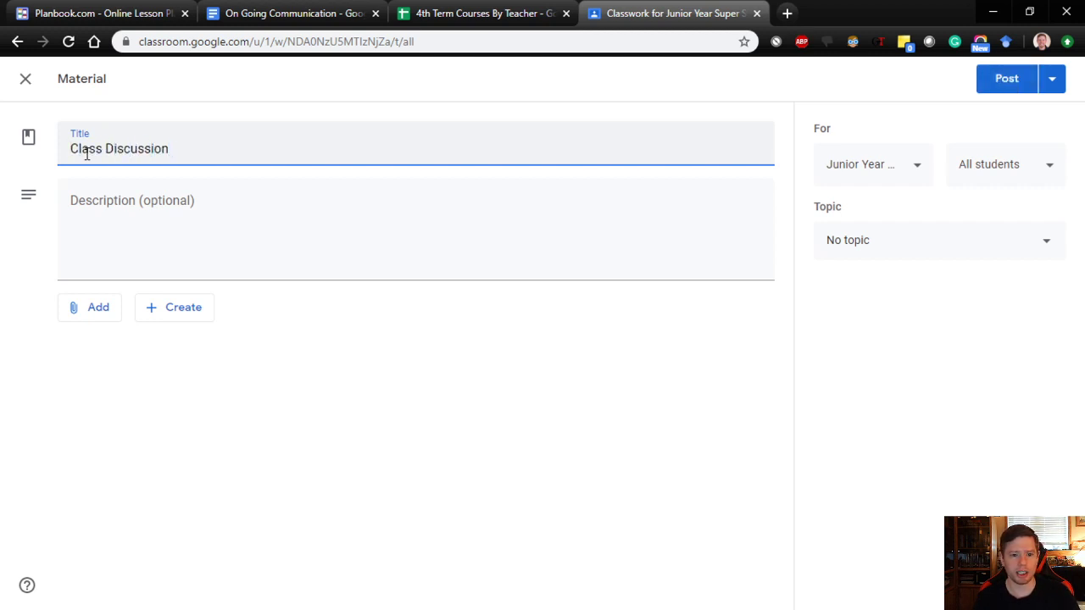
pyautogui.write('3.')
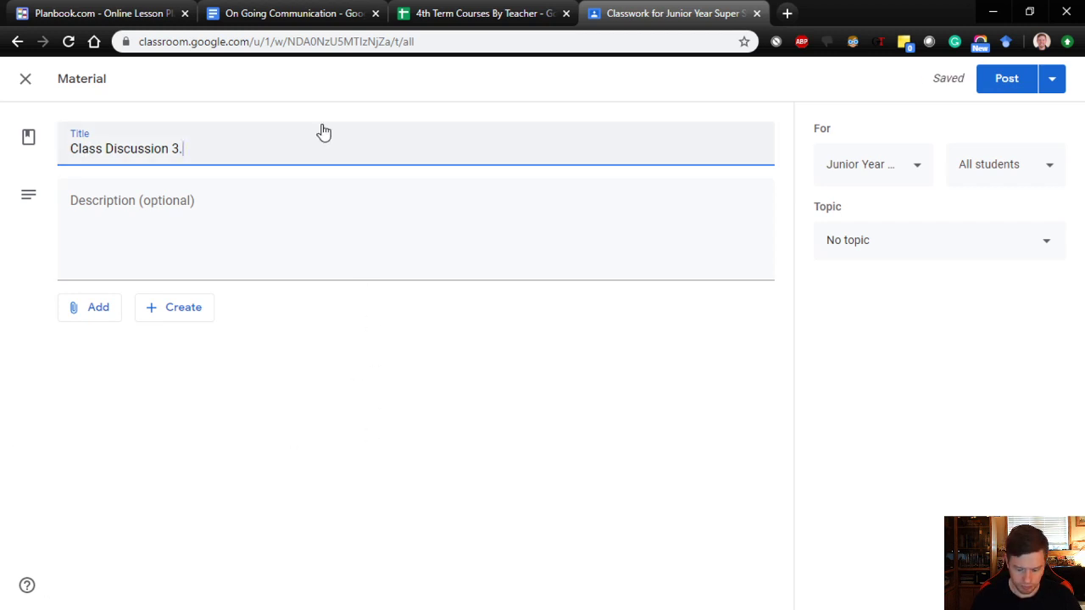
pyautogui.write('20.20')
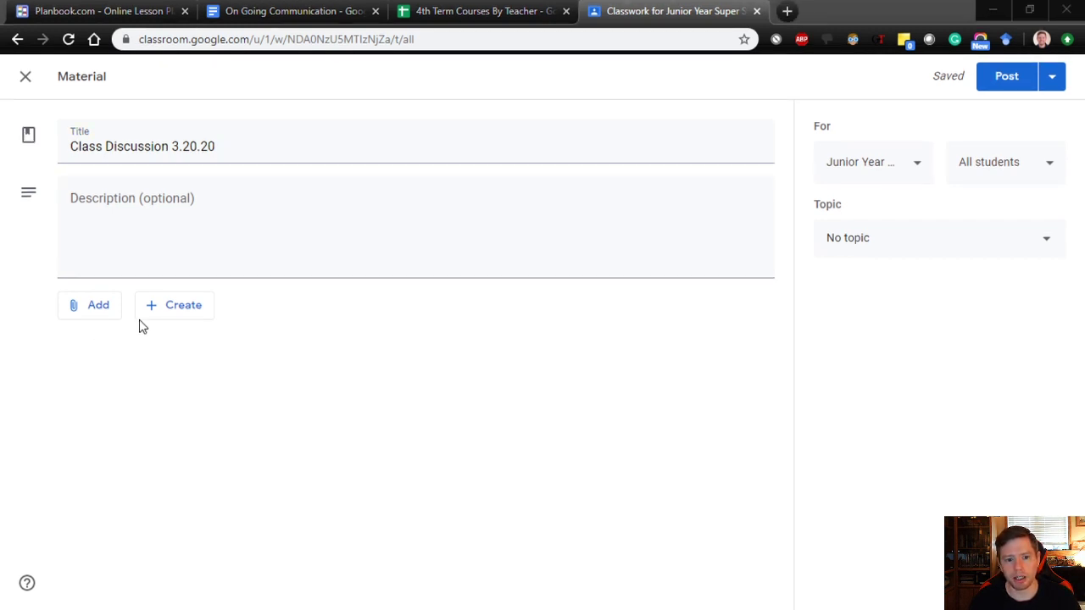
# Enter the description "Please make sure that you are aware of the specifics, for instance how does Millard Filmore's life impact his presidency.".
pyautogui.click(330, 187)
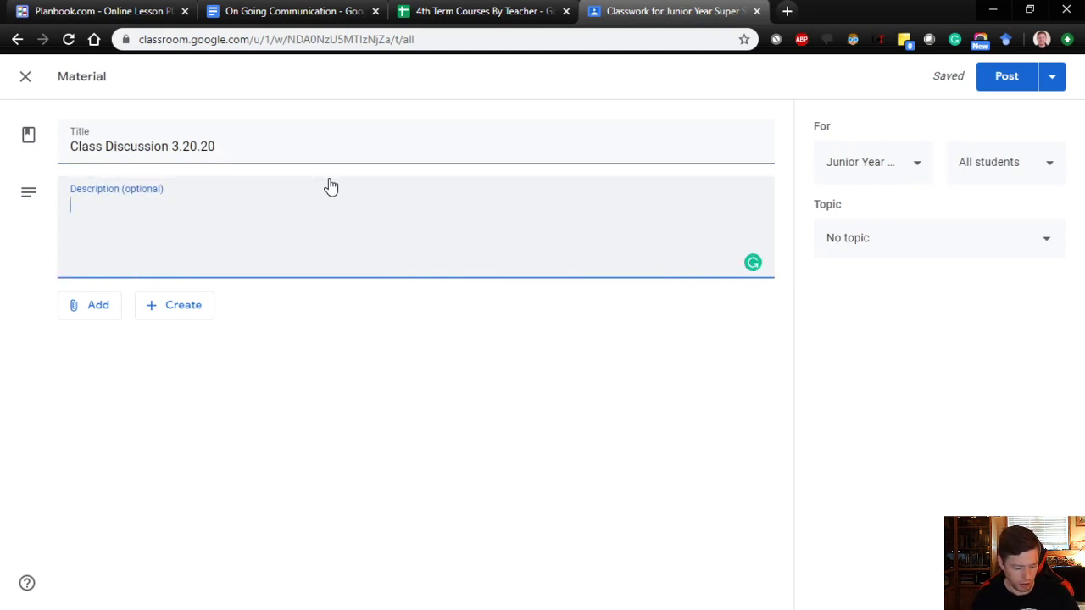
pyautogui.write('Please make su')
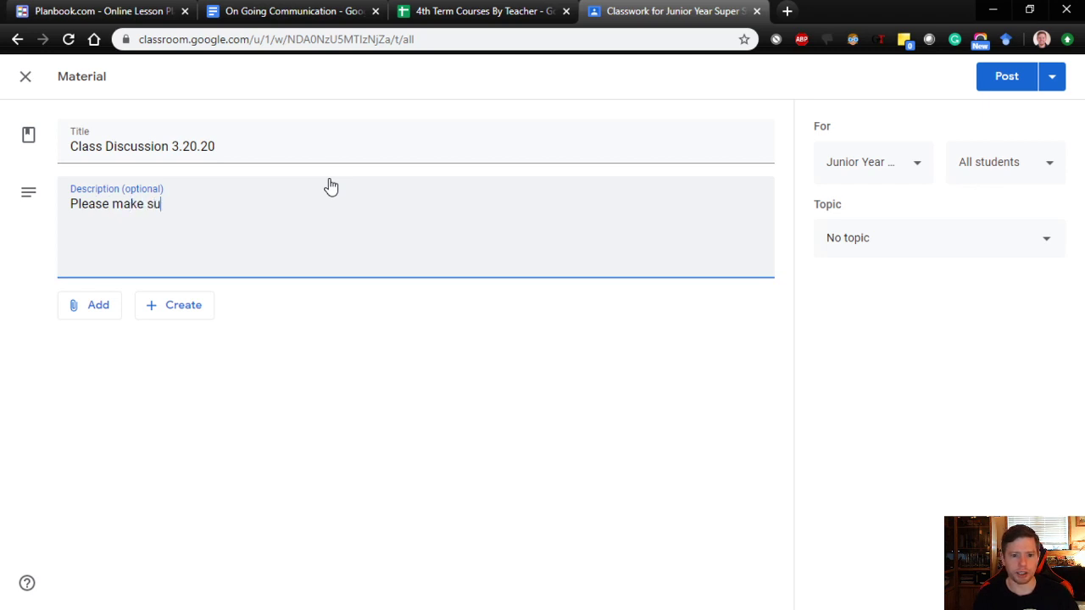
pyautogui.write('re that you ar')
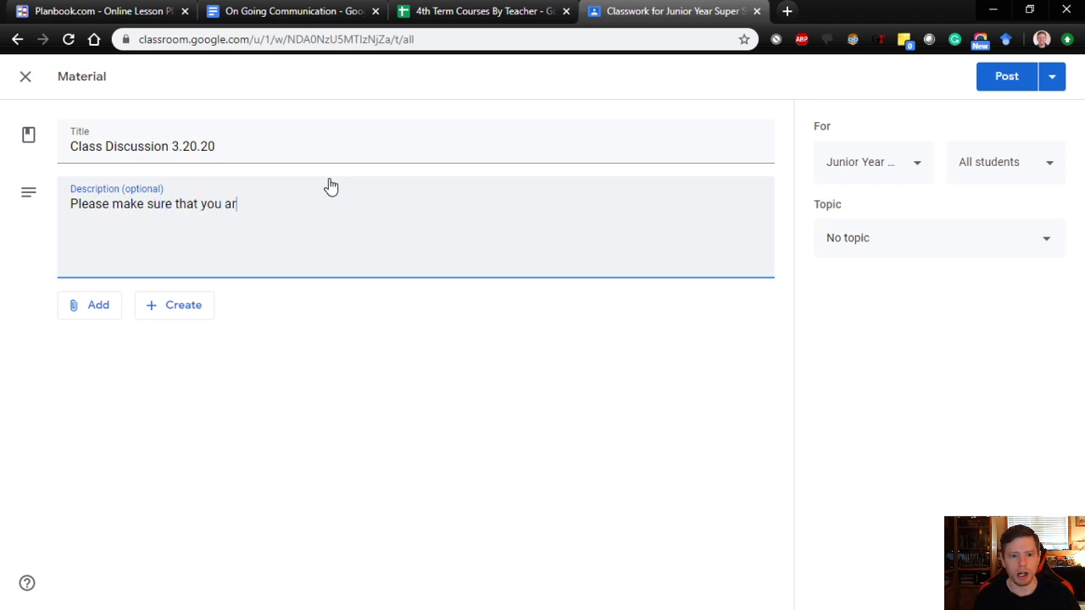
pyautogui.write('e aware of thes')
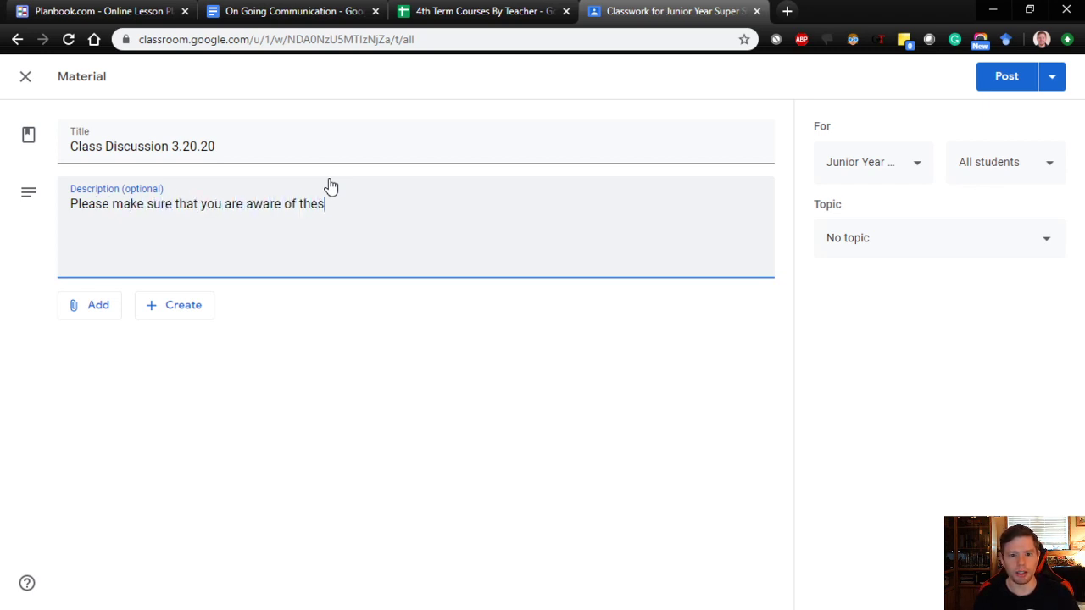
pyautogui.press('BackSpace')
pyautogui.write('specifics ')
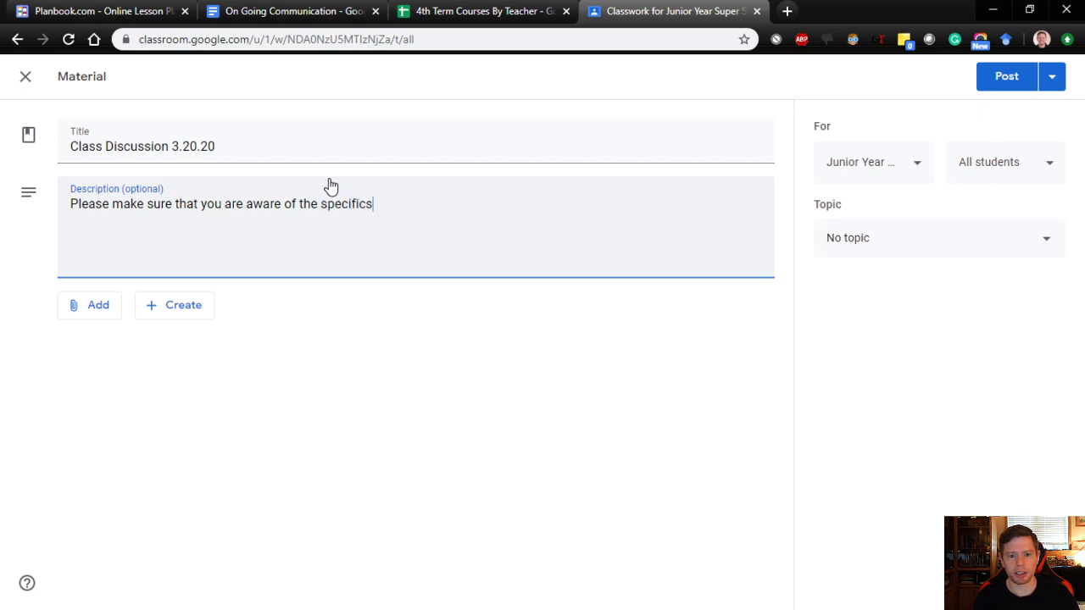
pyautogui.write('for incar')
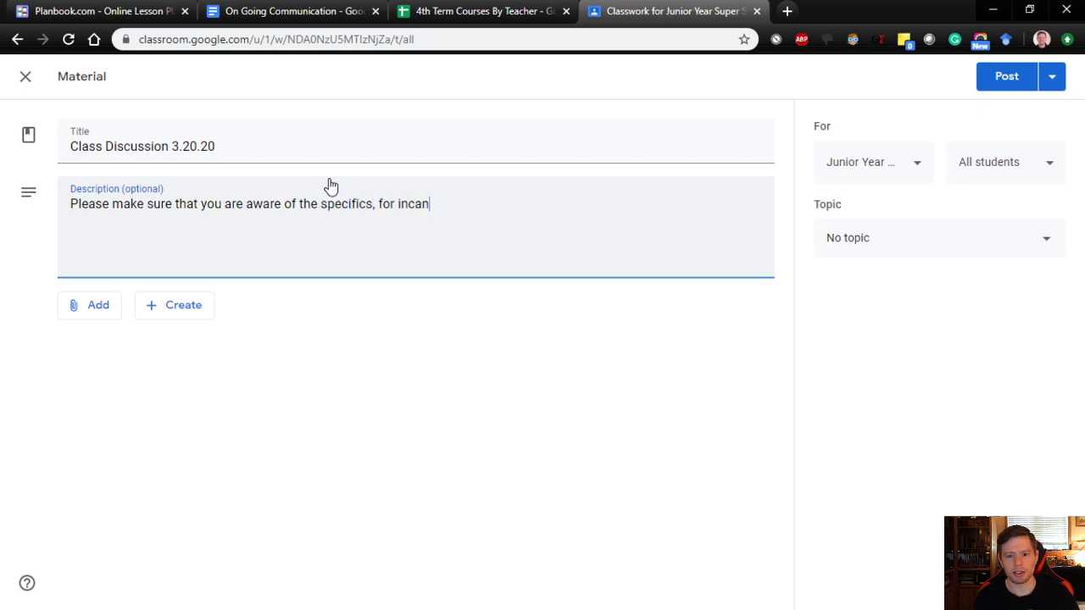
pyautogui.press('BackSpace')
pyautogui.press('BackSpace')
pyautogui.press('BackSpace')
pyautogui.write('stance how does ')
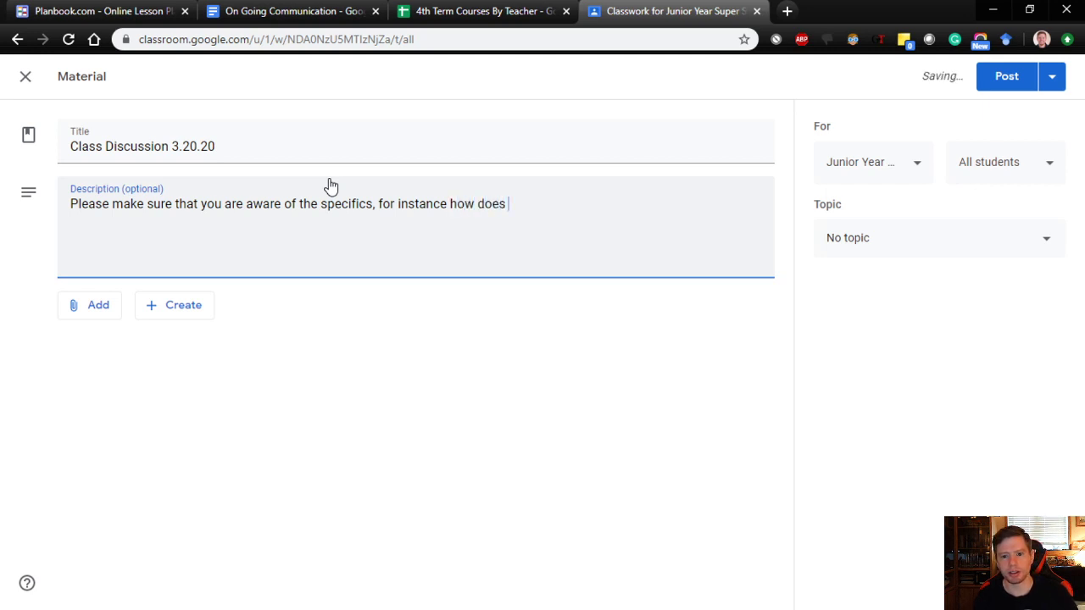
pyautogui.write('Mil')
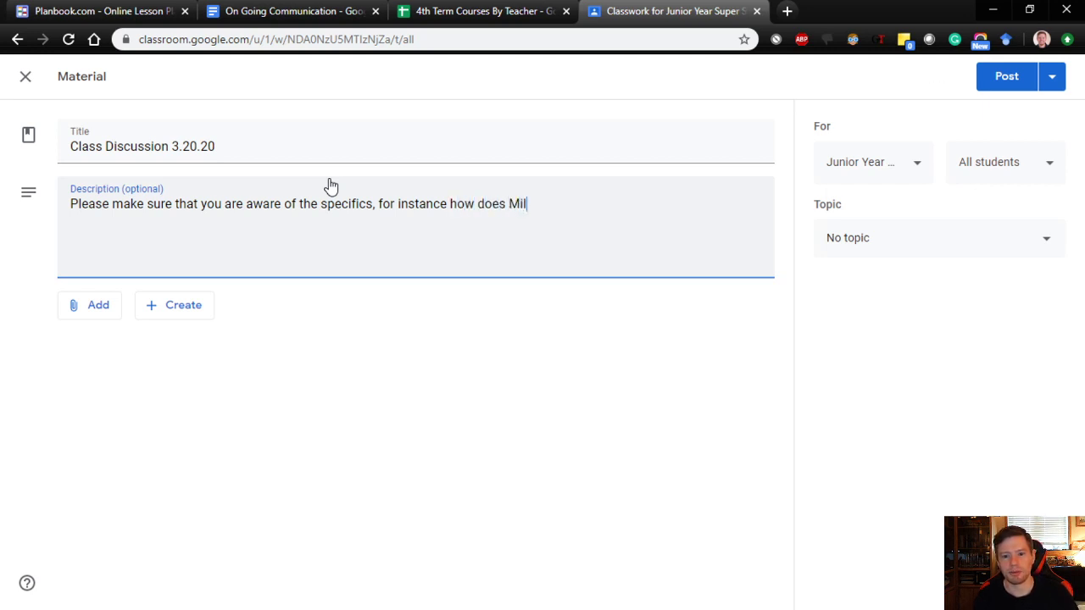
pyautogui.write('lard Filmore')
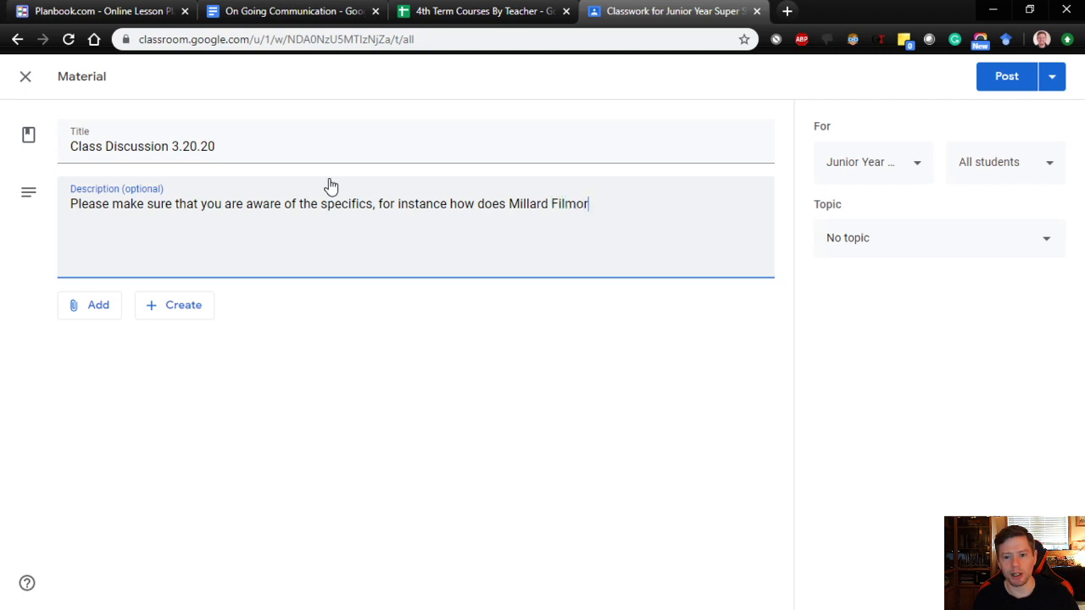
pyautogui.write('life ')
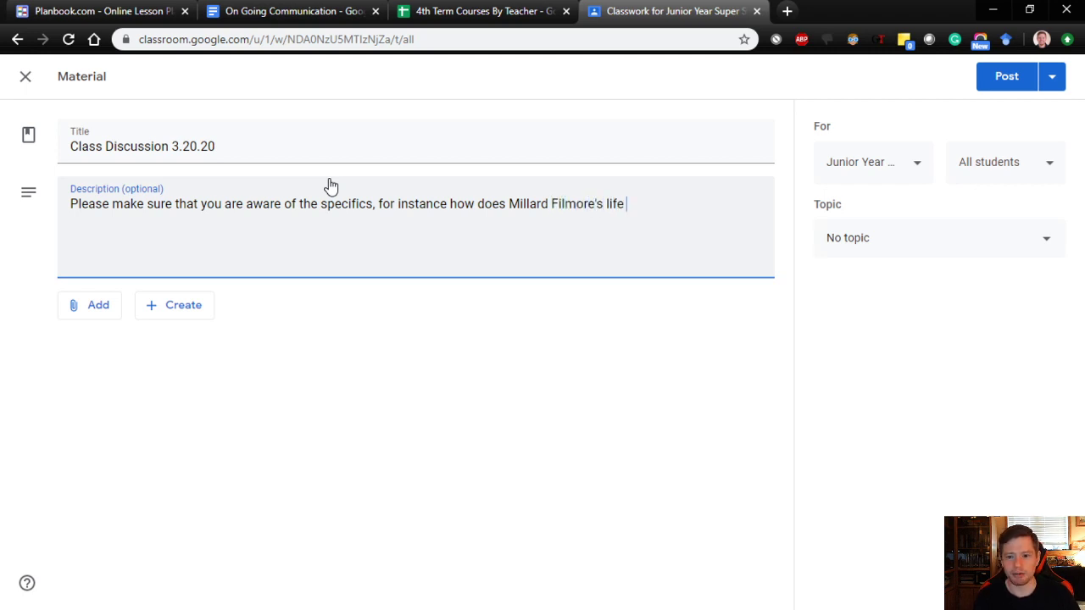
pyautogui.write('impact h')
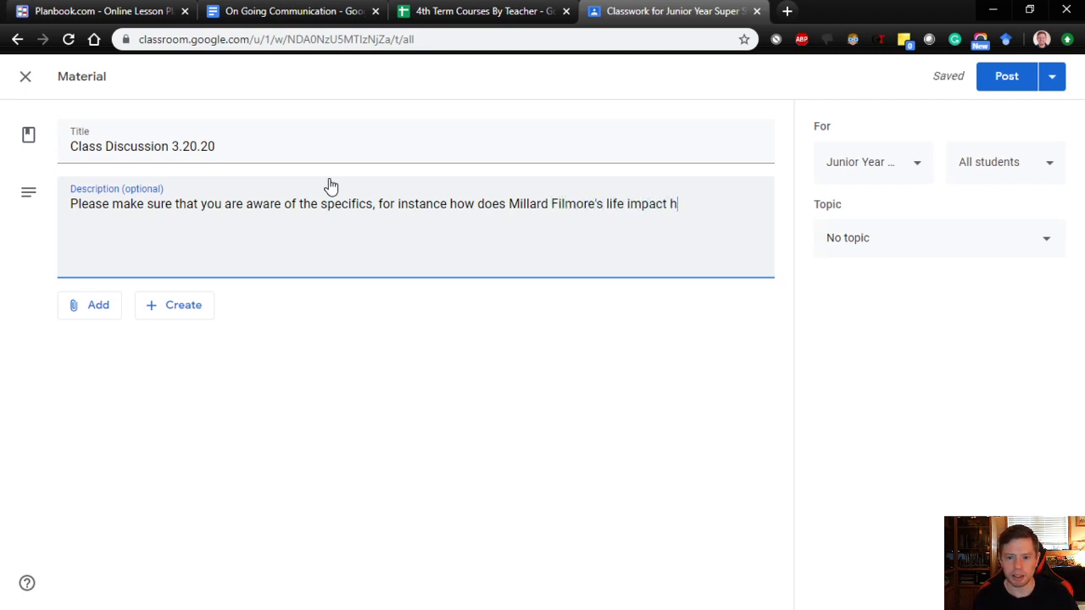
pyautogui.write('is presidency.')
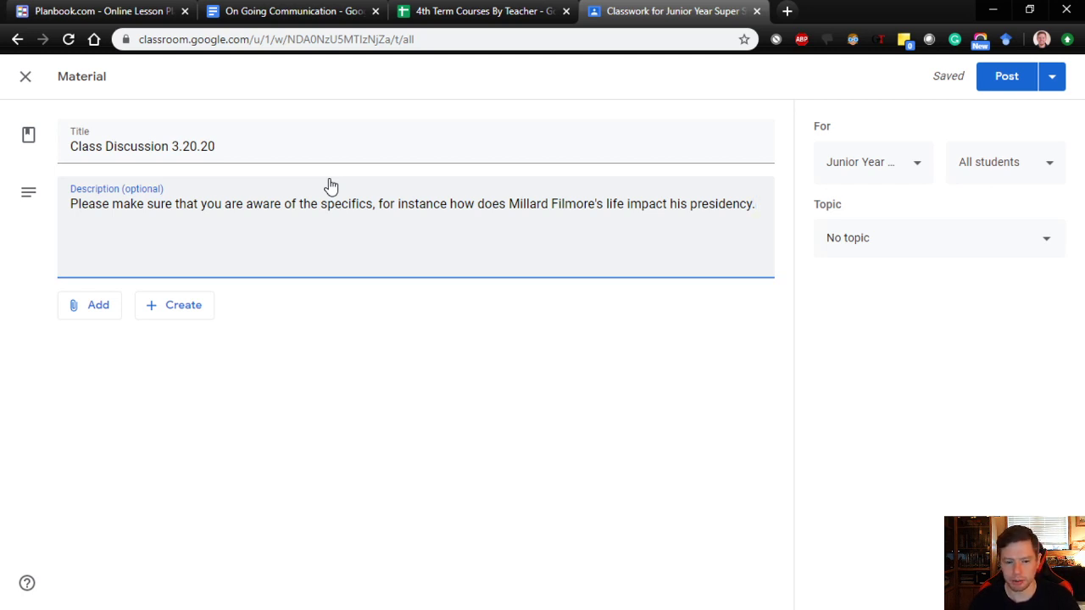
# Assign the material to the Course Documents topic and check which classes it can be posted to.
pyautogui.click(901, 261)
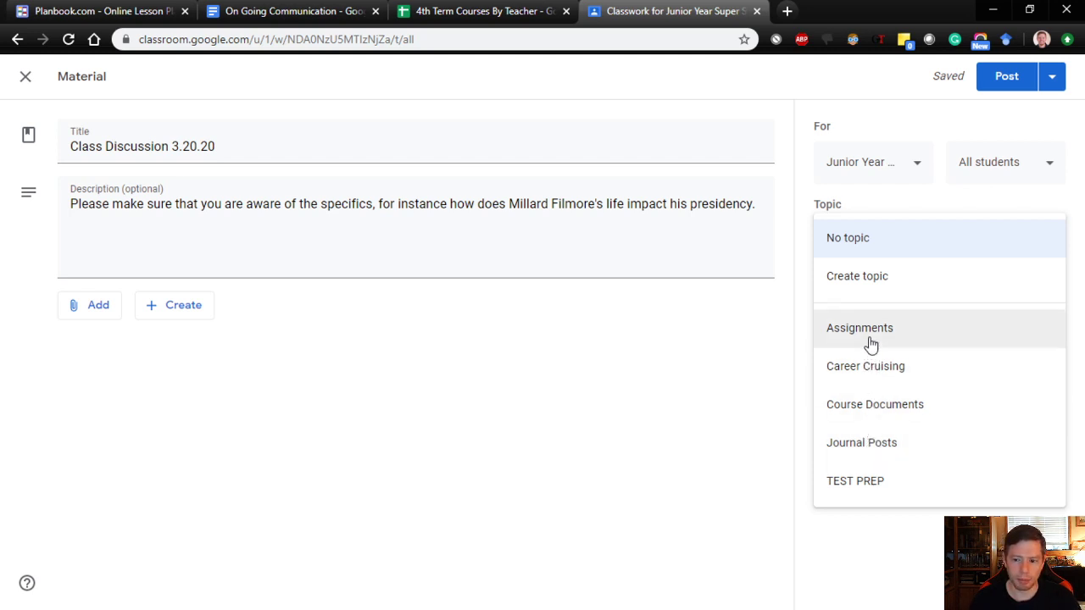
pyautogui.click(861, 406)
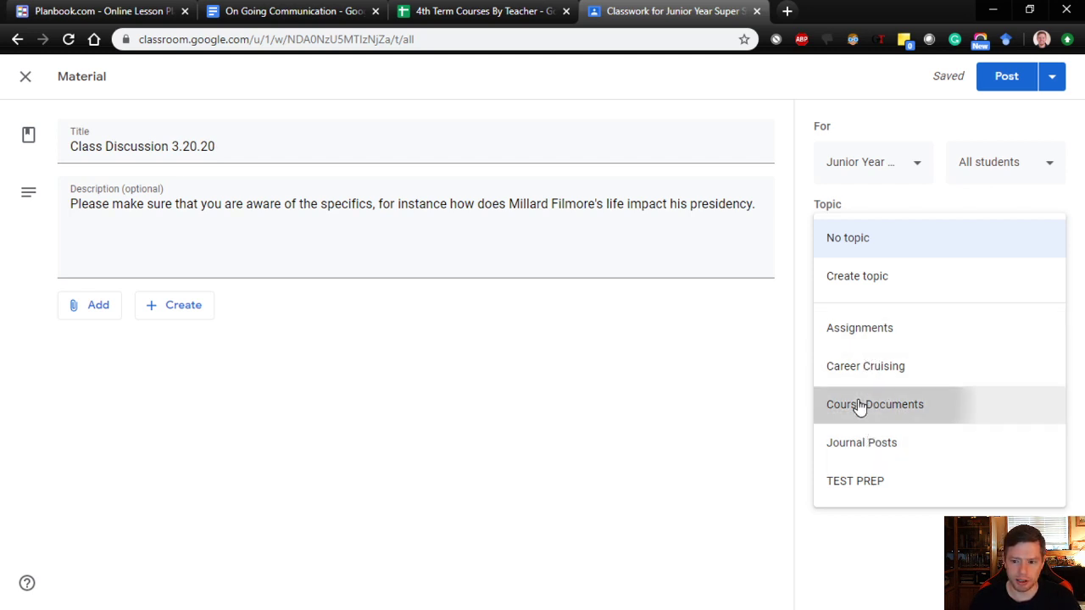
pyautogui.click(879, 176)
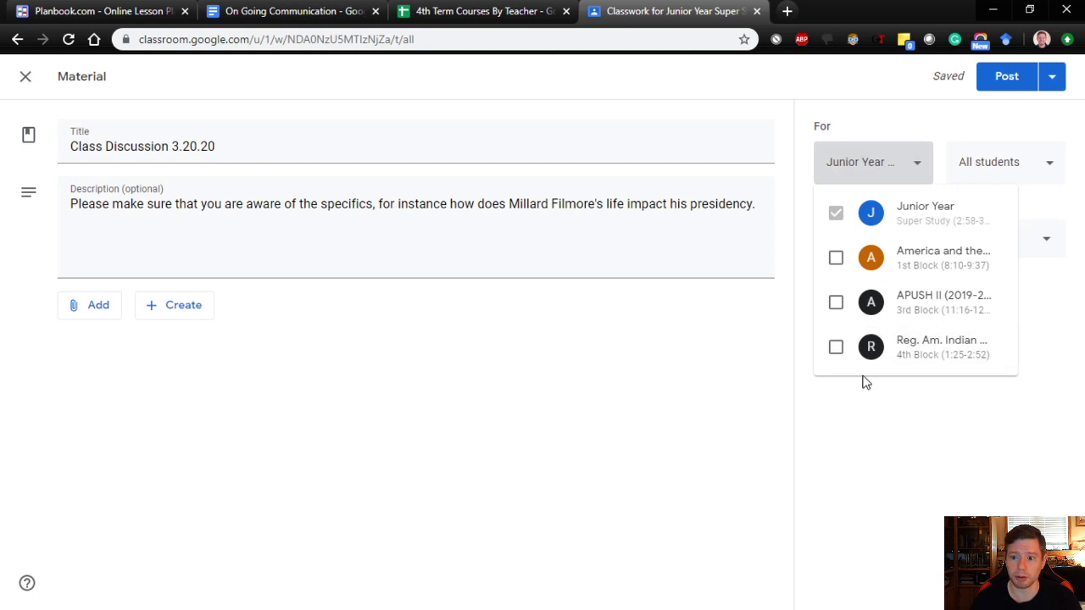
pyautogui.click(871, 163)
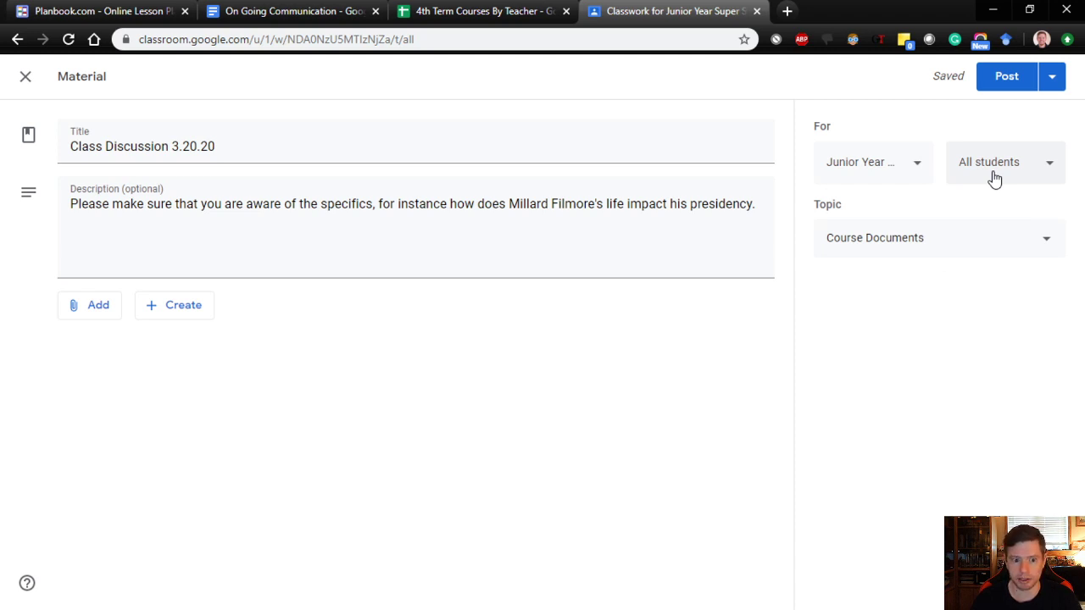
# Search YouTube for "crash course US History Civil Rights", attach "Civil Rights and the 1950s: Crash Course US History #39", and remove that attachment.
pyautogui.click(91, 316)
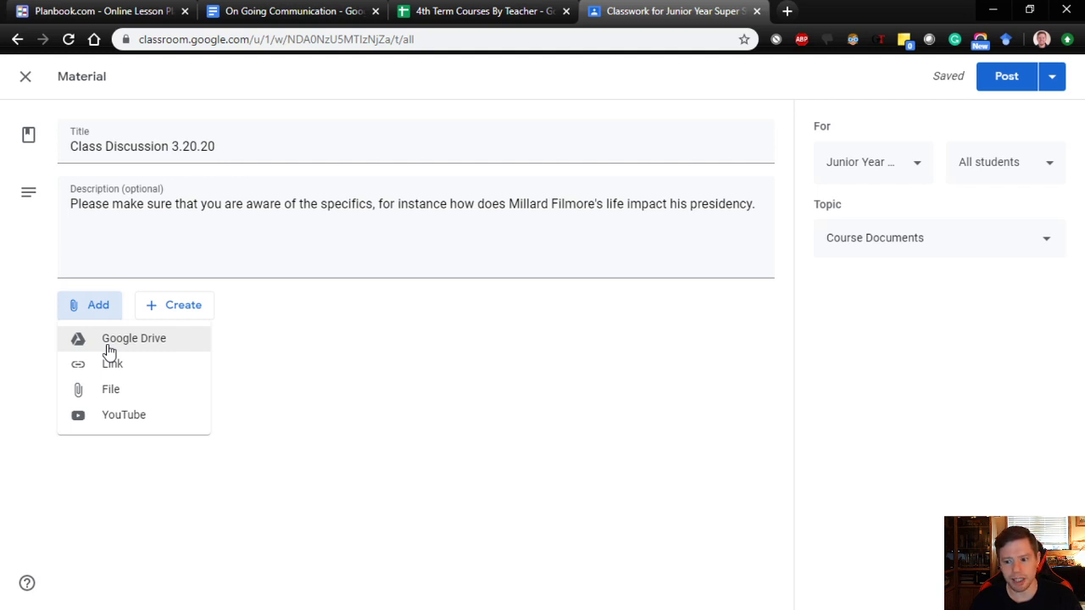
pyautogui.click(117, 424)
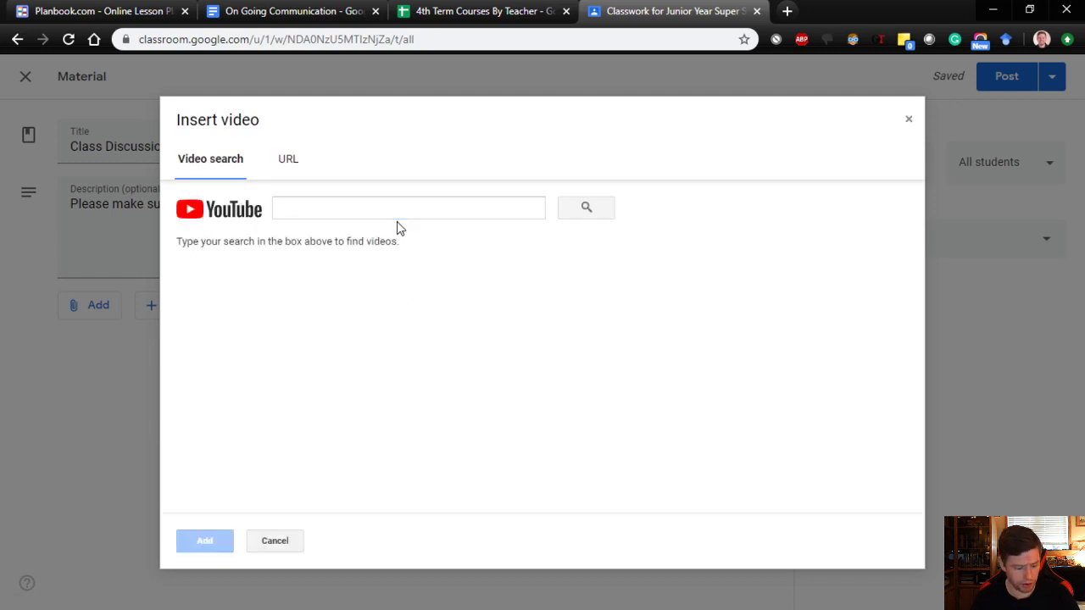
pyautogui.click(407, 211)
pyautogui.write('c')
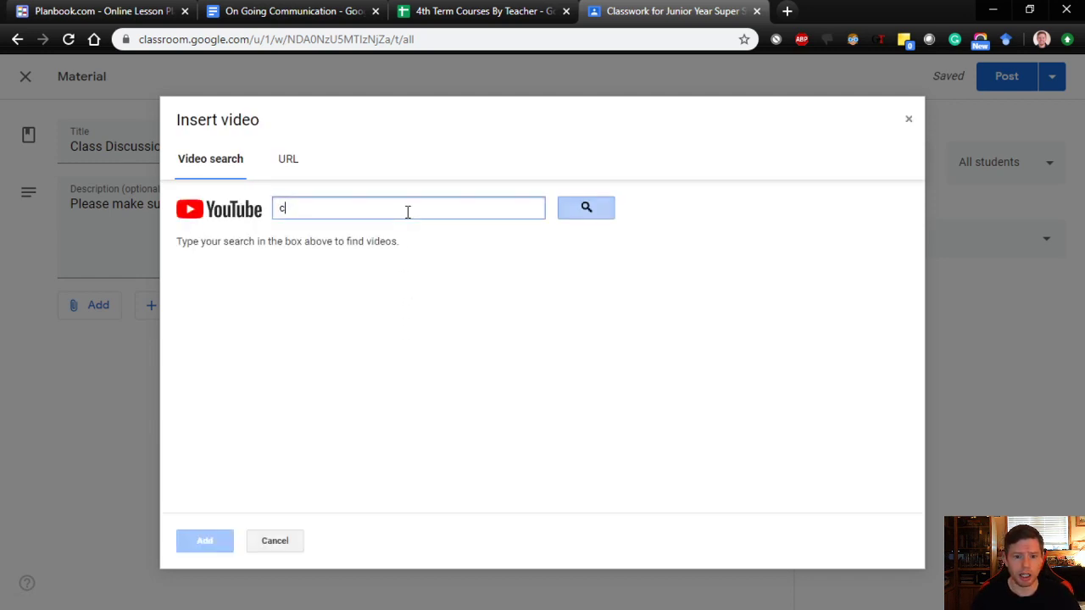
pyautogui.write('rash course US')
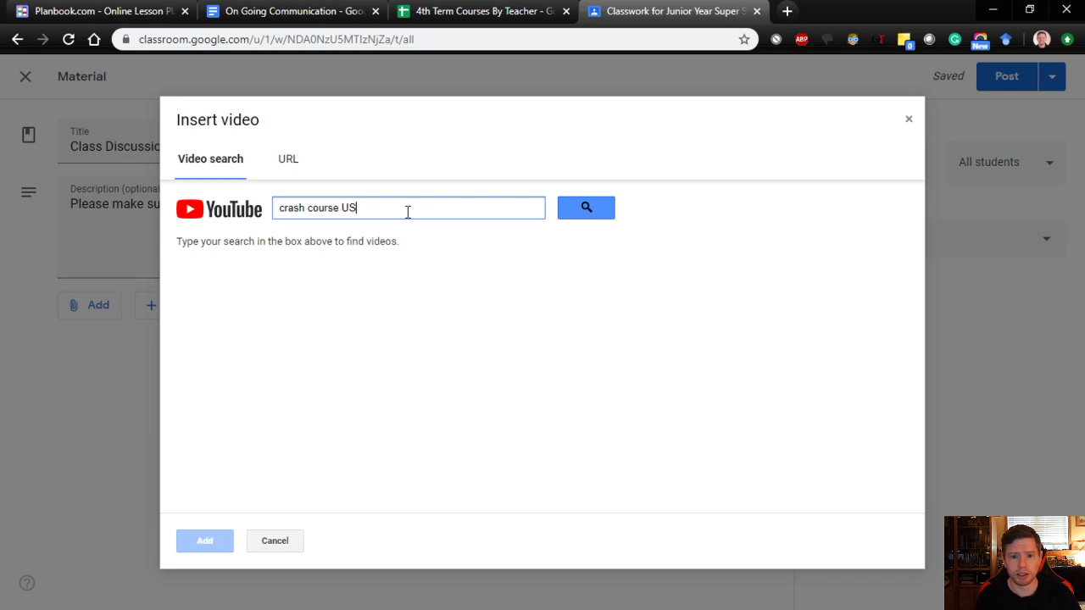
pyautogui.write(' History C')
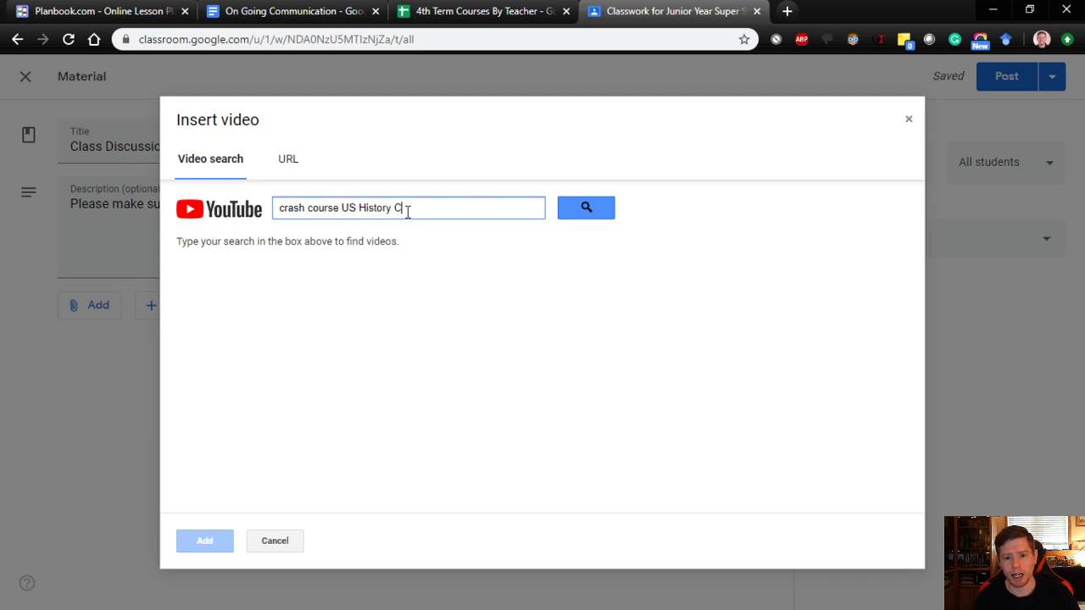
pyautogui.write('ivil Rights')
pyautogui.press('Return')
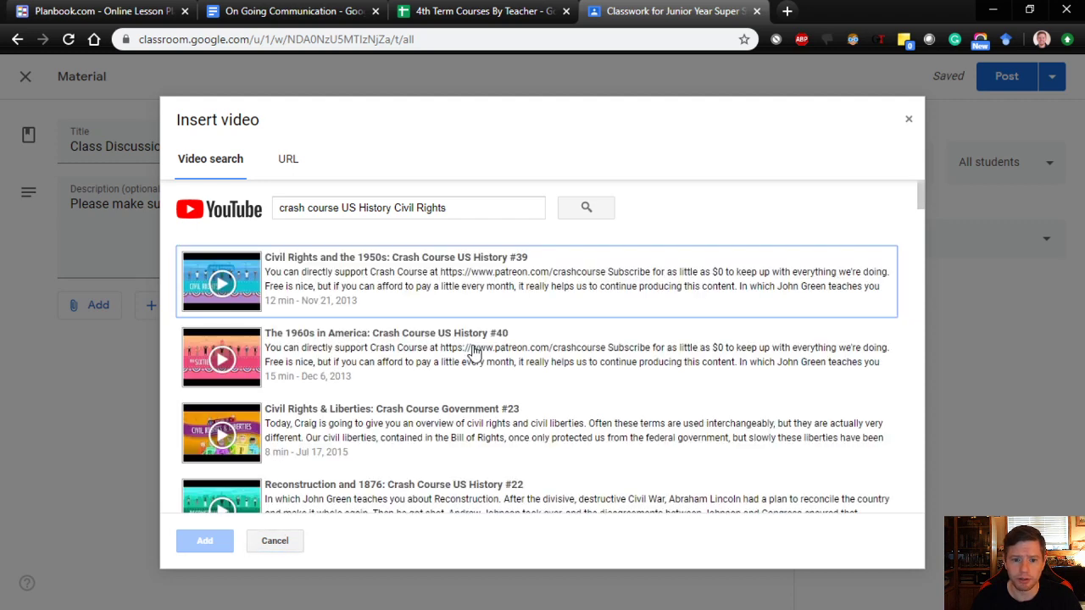
pyautogui.click(467, 298)
pyautogui.click(205, 542)
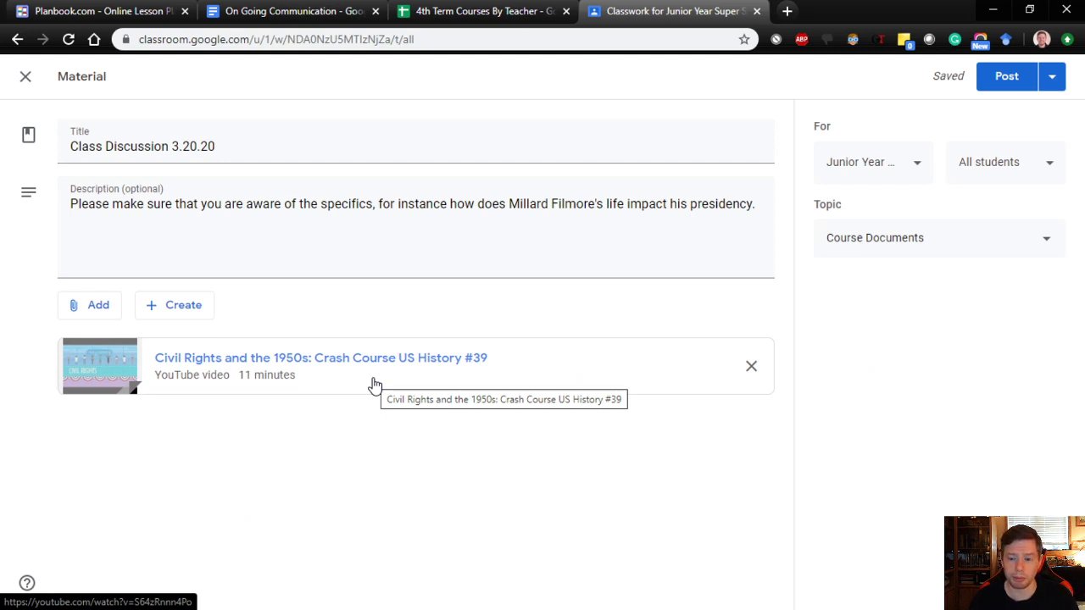
pyautogui.click(751, 369)
pyautogui.click(79, 313)
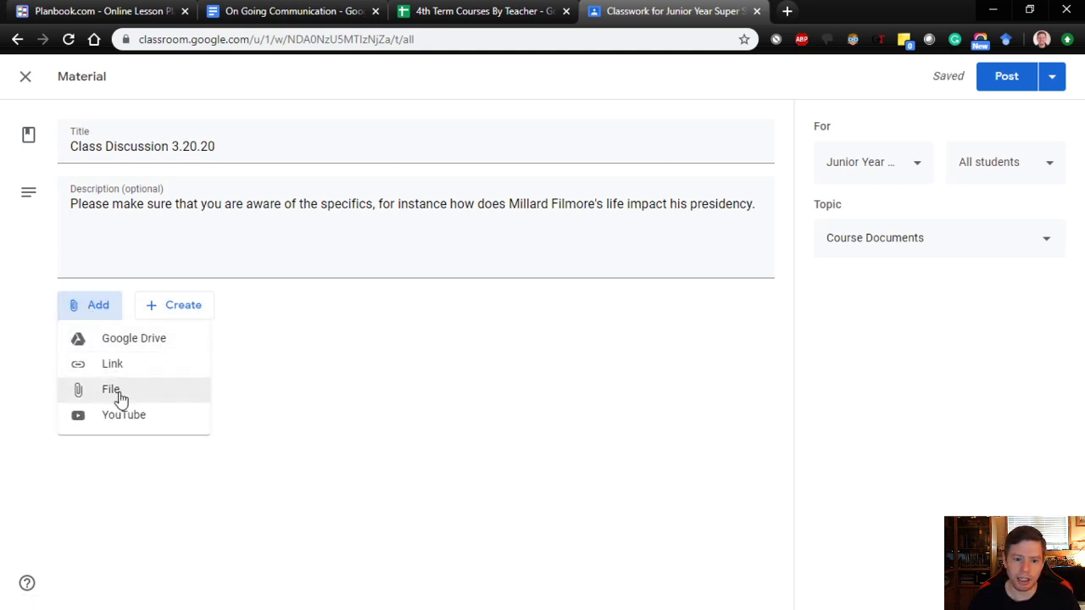
pyautogui.click(118, 348)
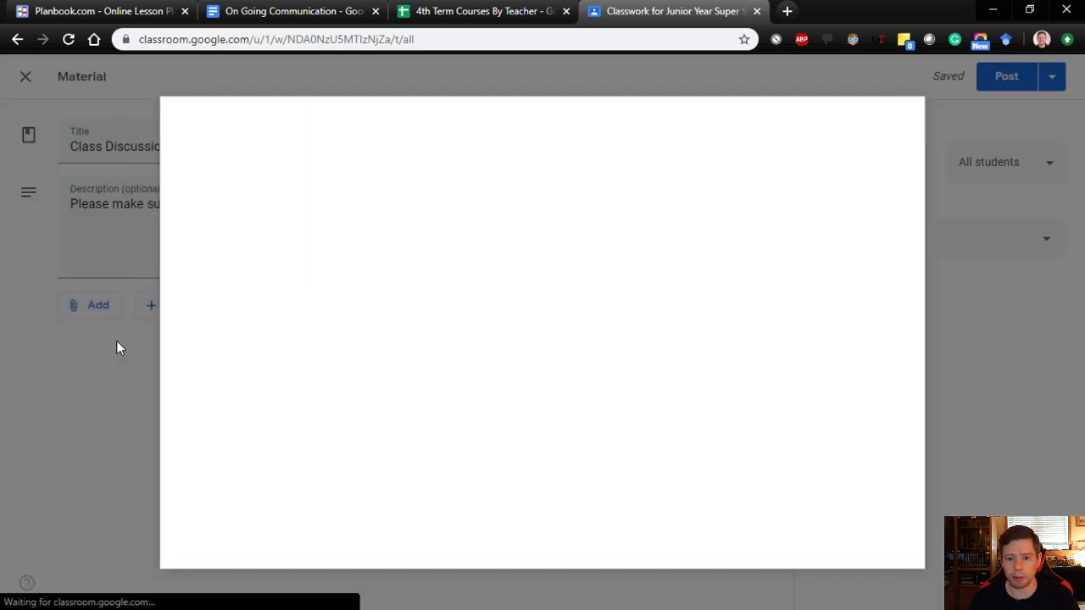
pyautogui.click(237, 214)
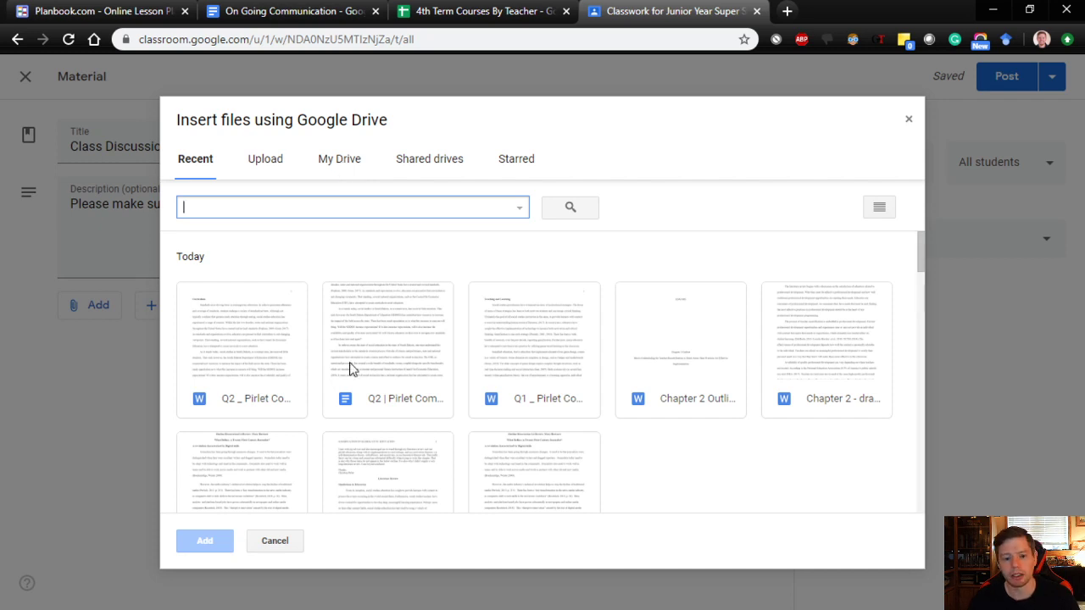
pyautogui.click(288, 543)
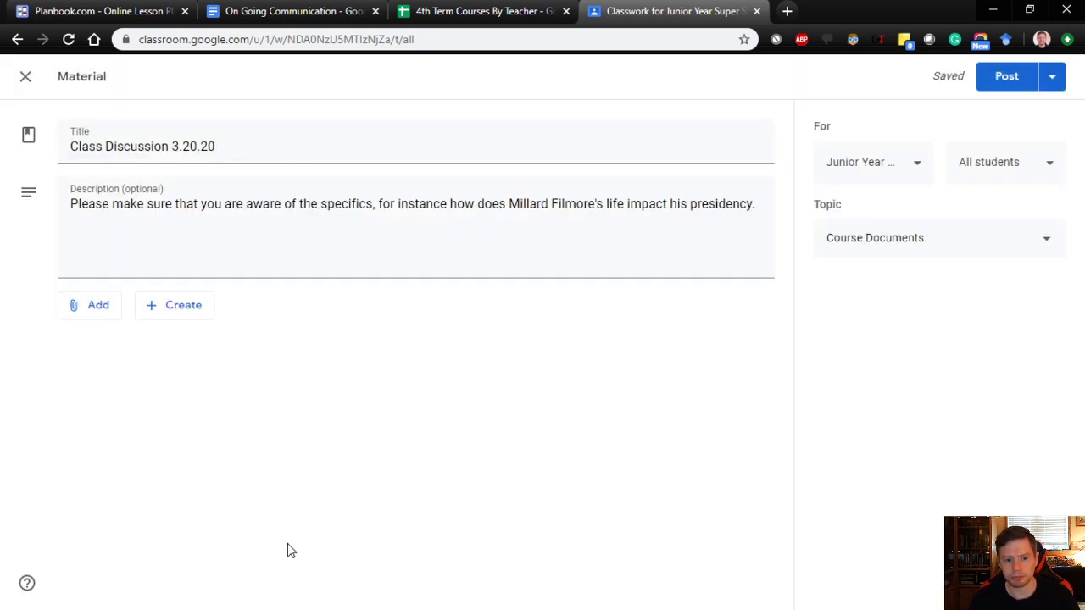
# Upload the video file "10 Facts About Millard Filmore.mp4" from the Desktop folder and attach it to the material.
pyautogui.click(99, 311)
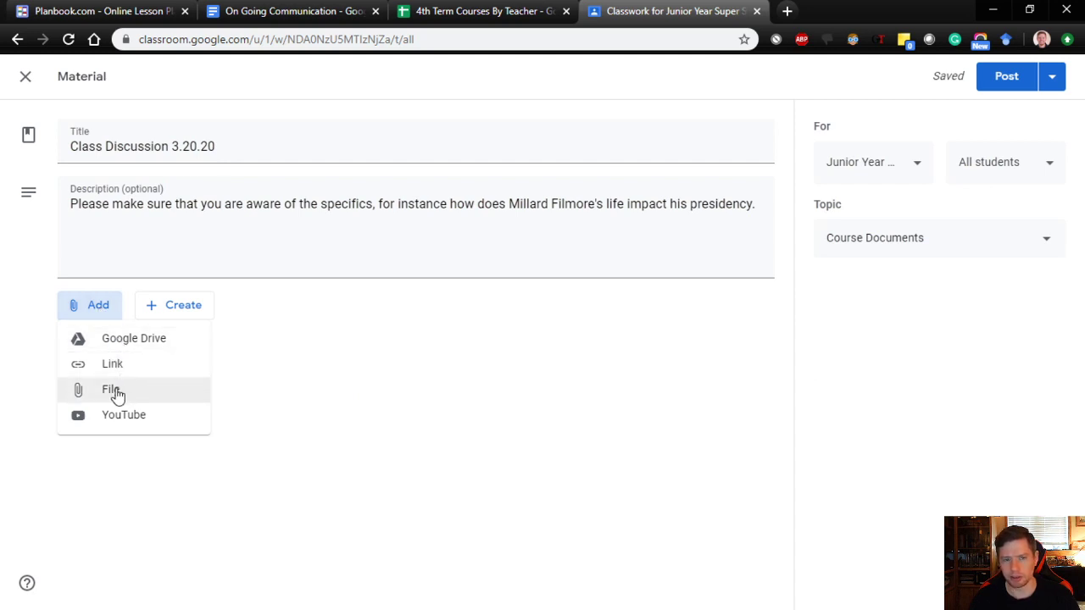
pyautogui.click(119, 394)
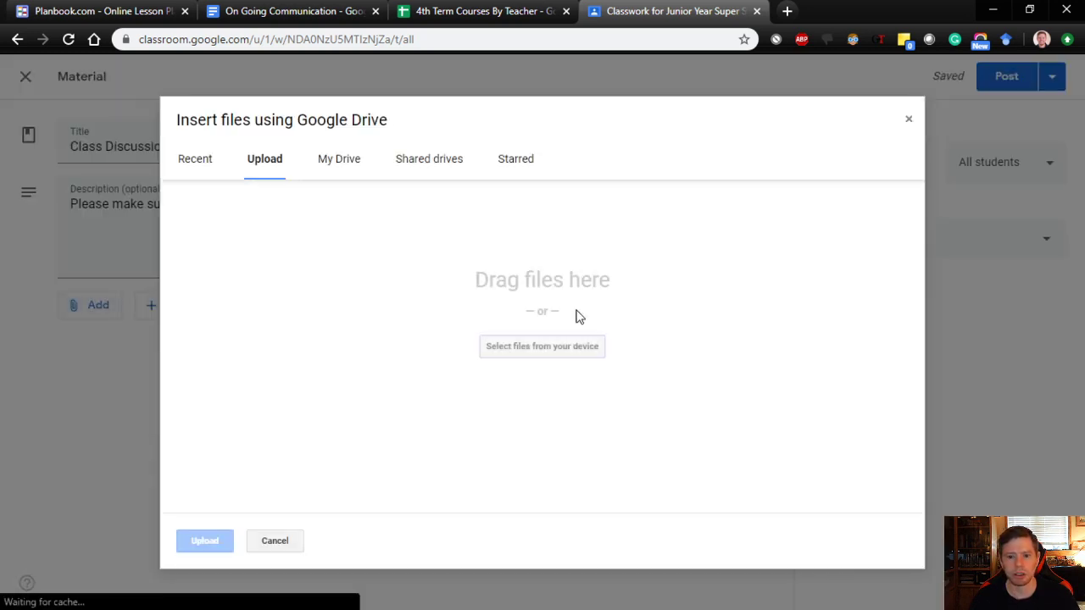
pyautogui.click(530, 347)
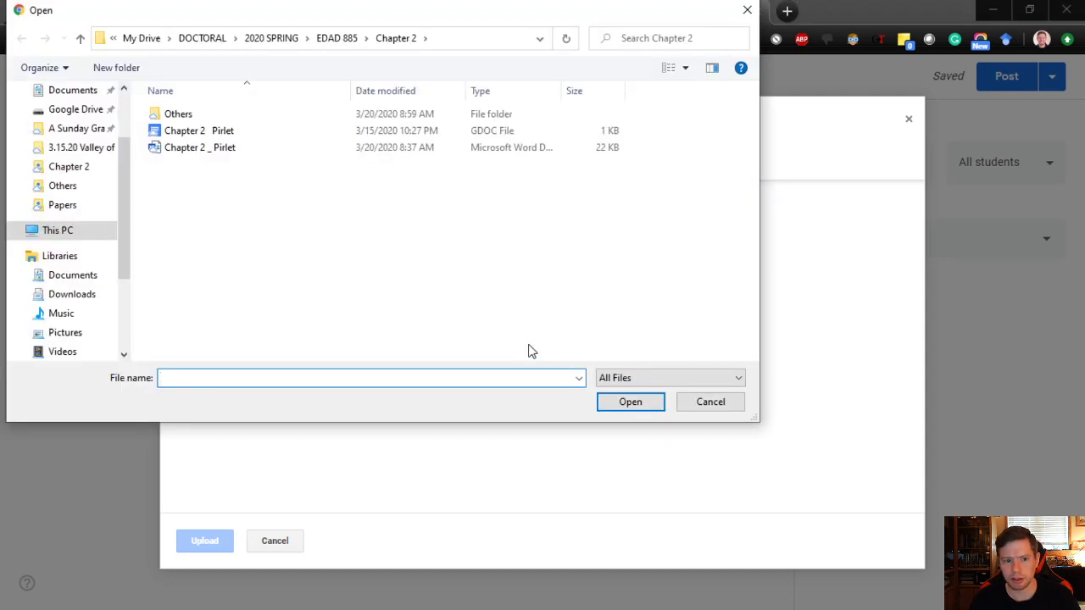
pyautogui.scroll(2, 80, 113)
pyautogui.click(79, 126)
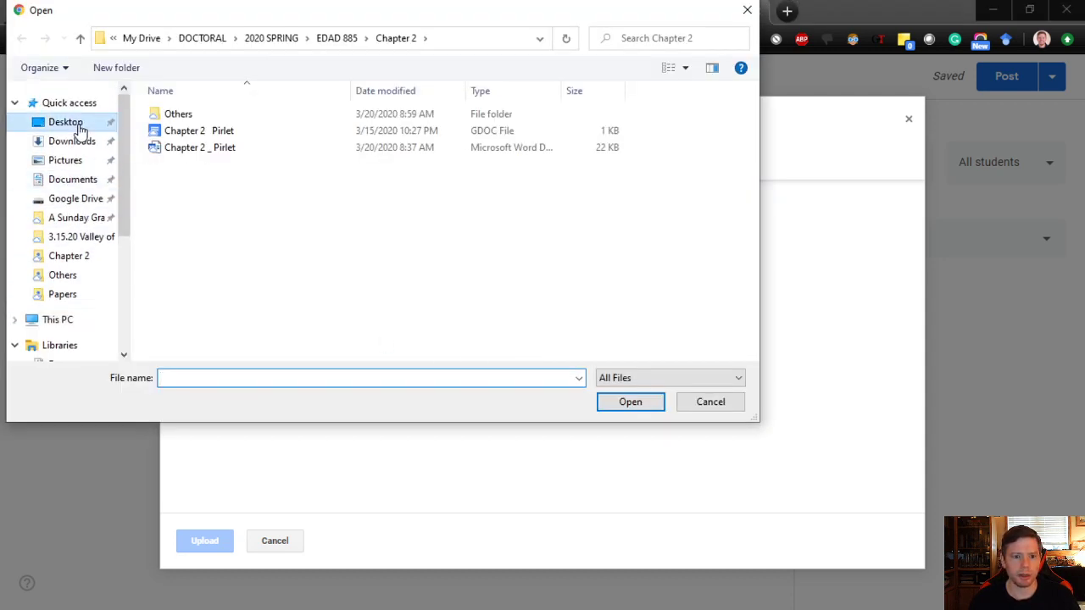
pyautogui.click(166, 144)
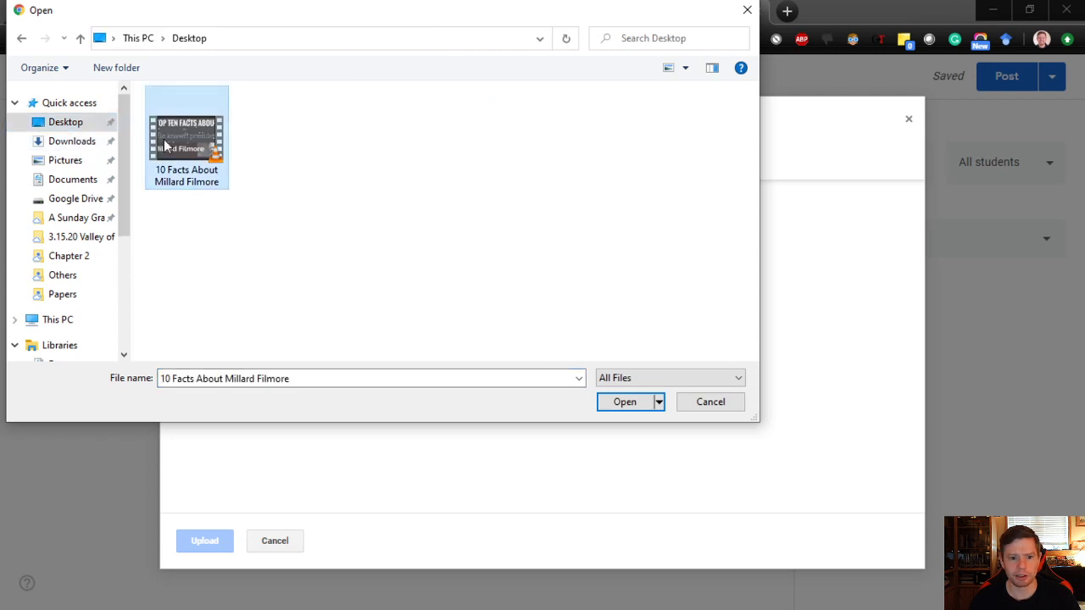
pyautogui.click(623, 404)
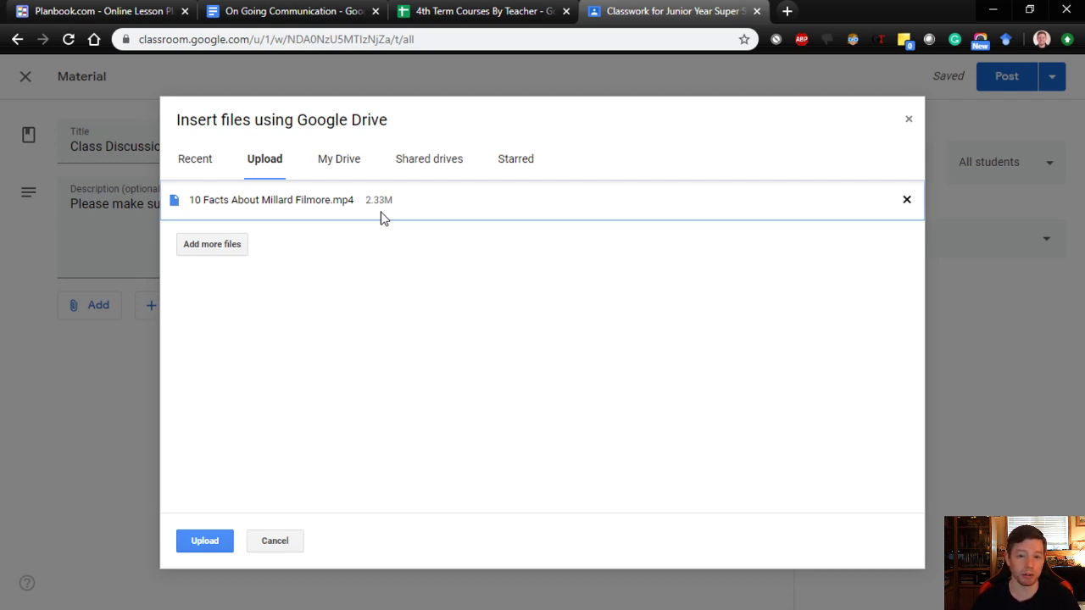
pyautogui.click(189, 546)
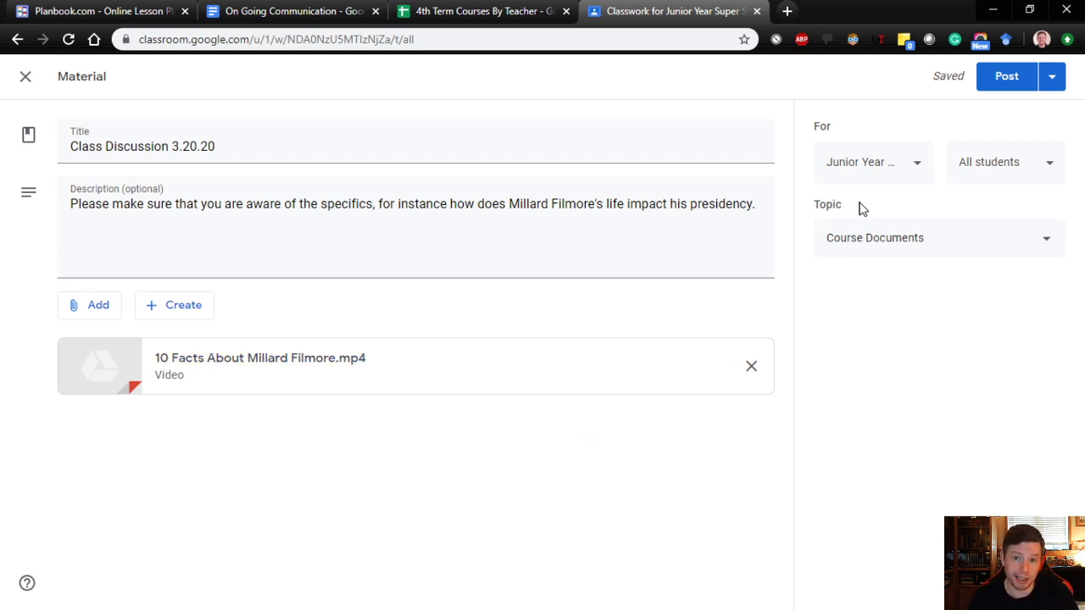
# Schedule the material to be posted on Mar 23, 2020 at 2:58 PM.
pyautogui.click(1057, 85)
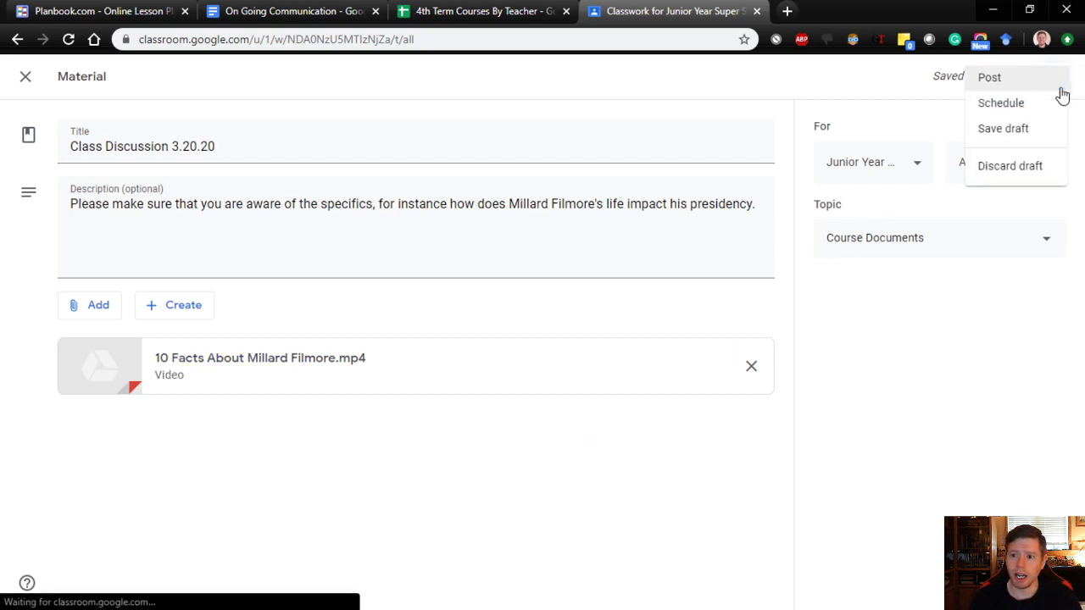
pyautogui.click(1006, 314)
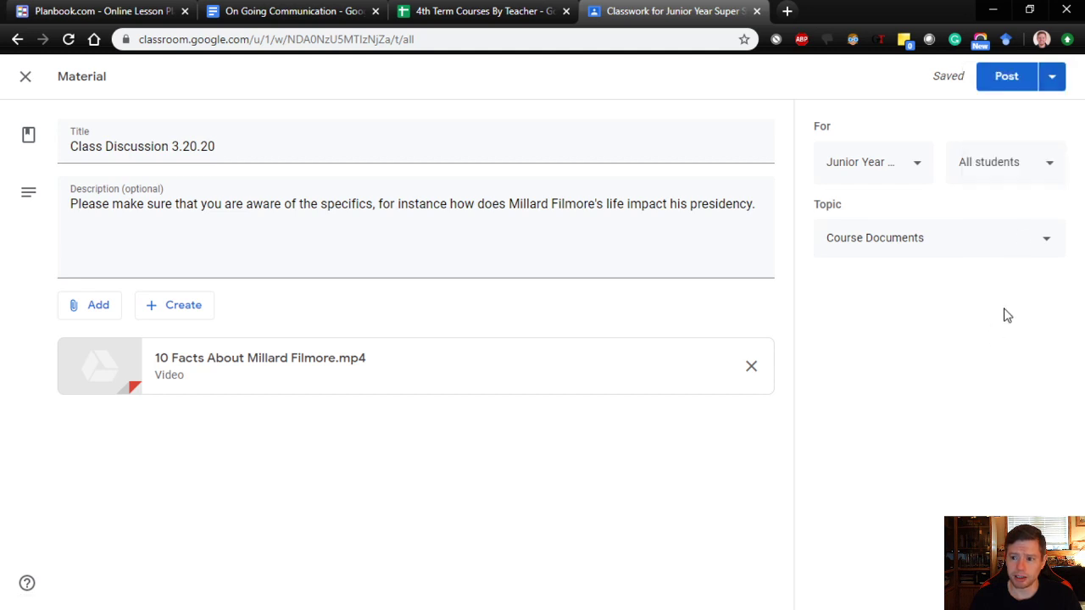
pyautogui.click(1053, 79)
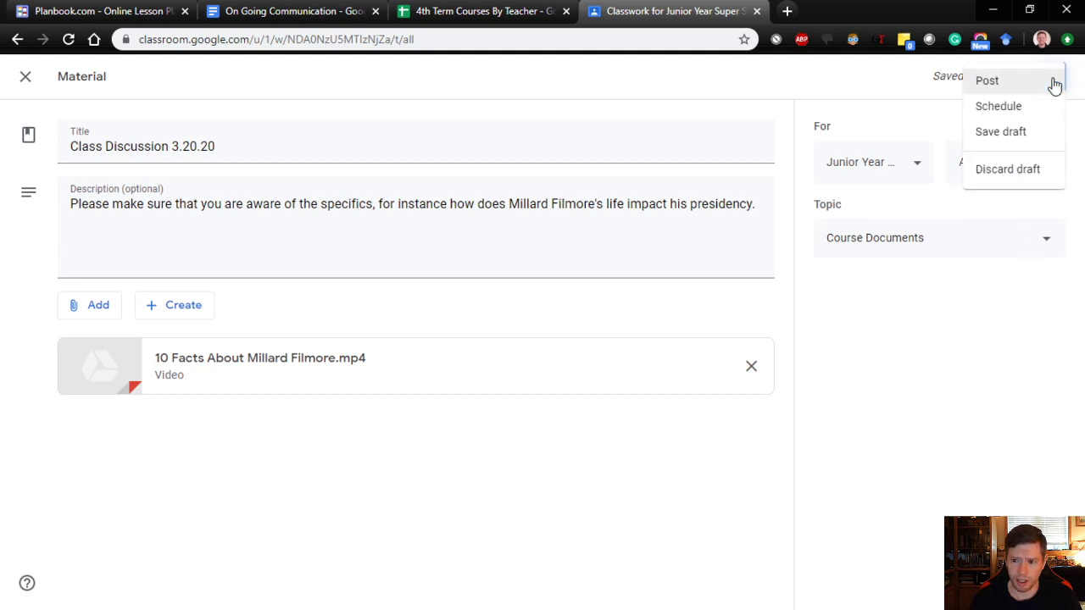
pyautogui.click(1003, 110)
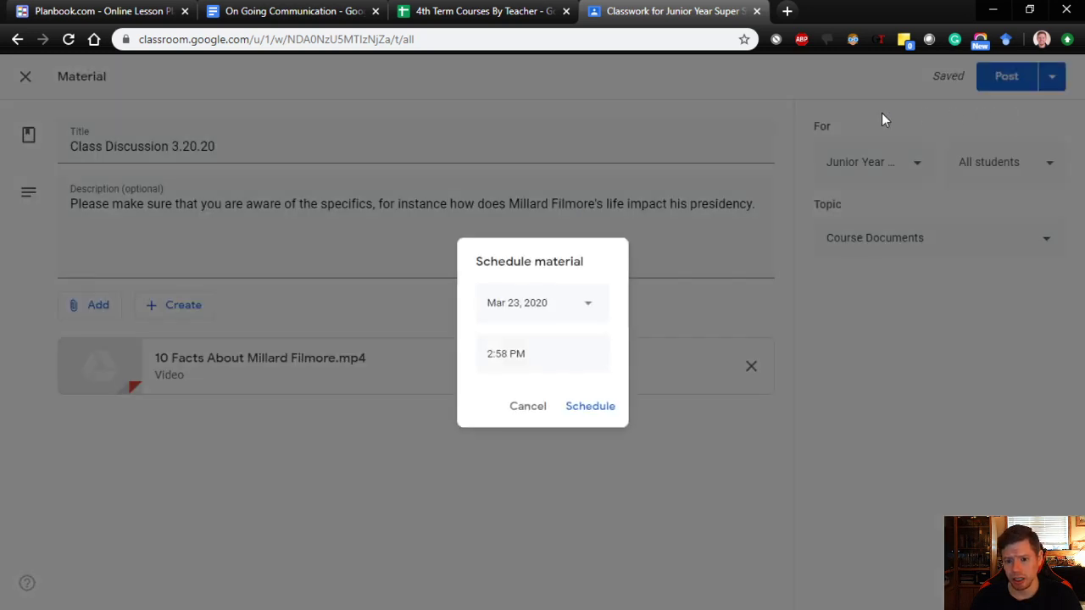
pyautogui.click(563, 313)
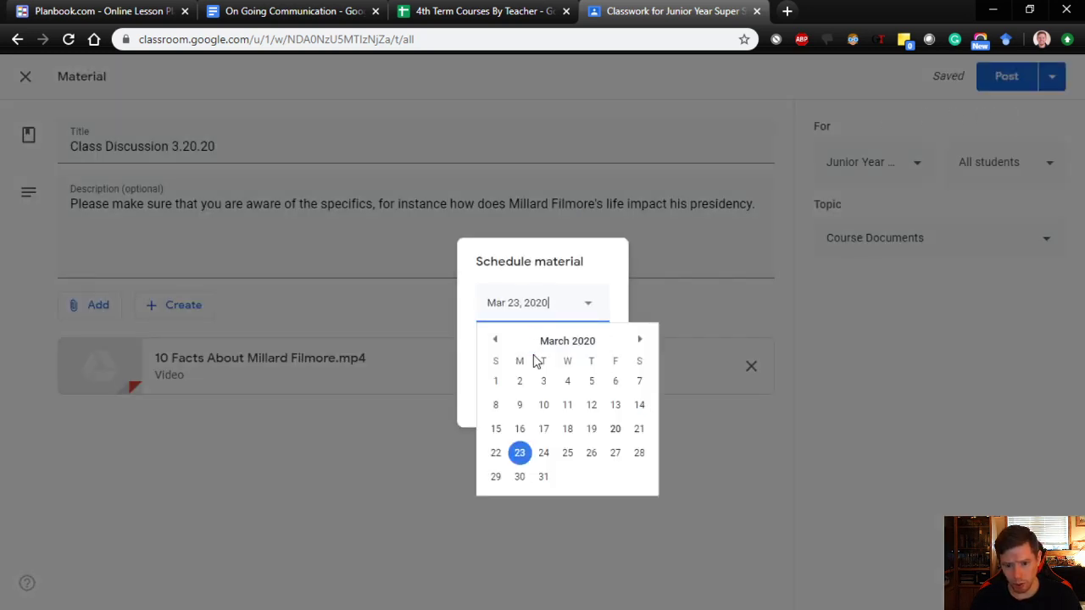
pyautogui.click(520, 455)
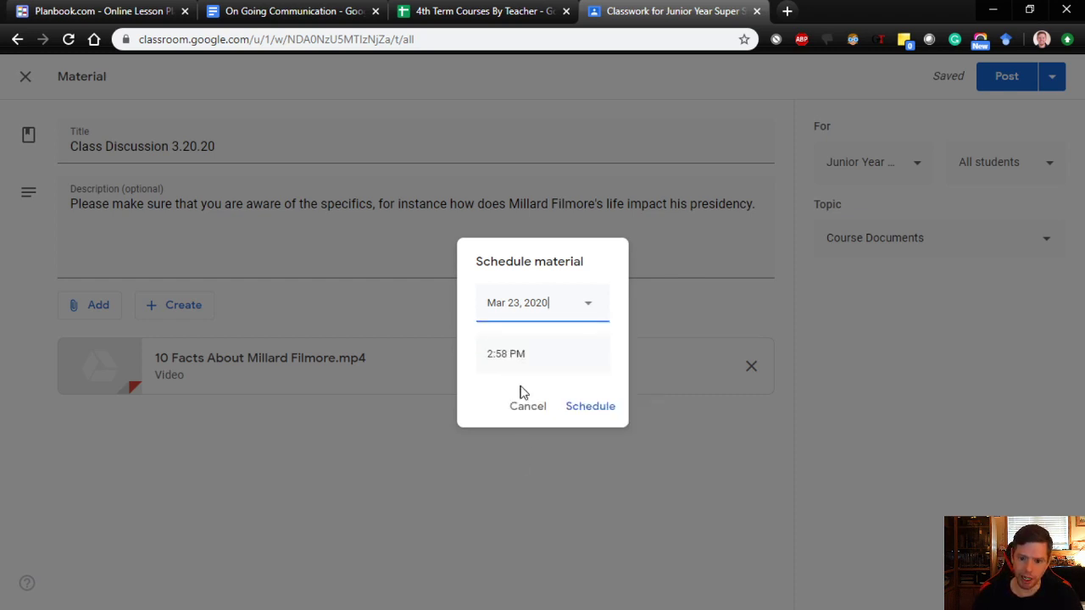
pyautogui.click(514, 343)
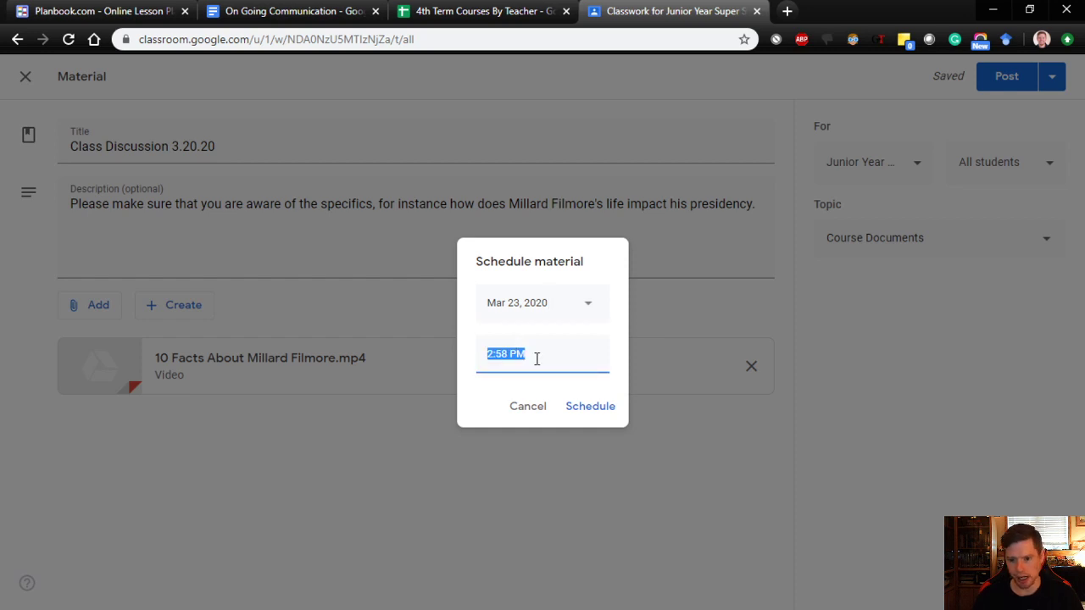
pyautogui.click(506, 356)
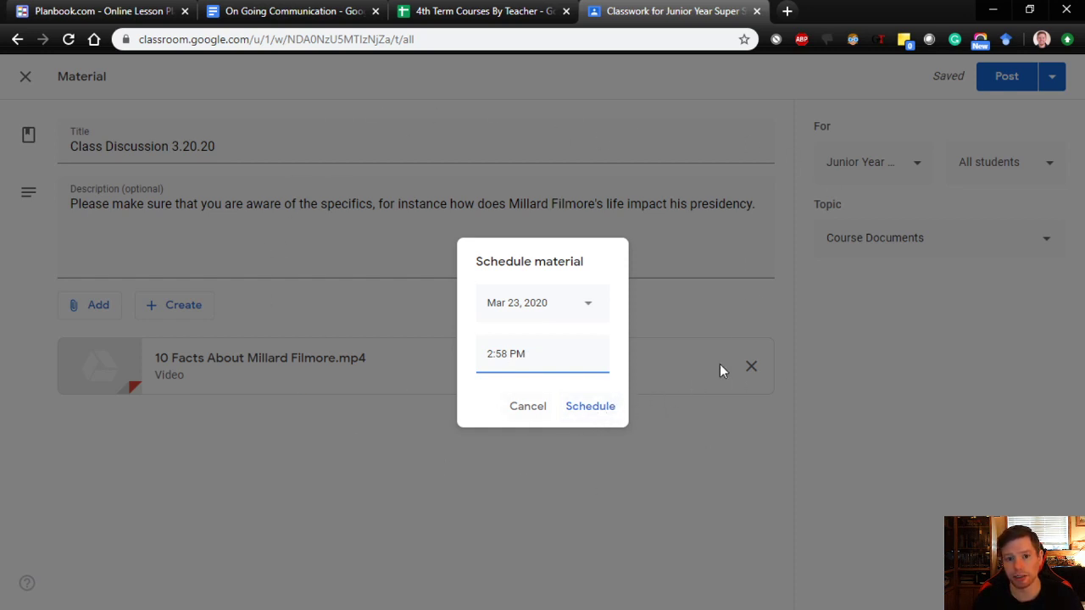
pyautogui.click(594, 413)
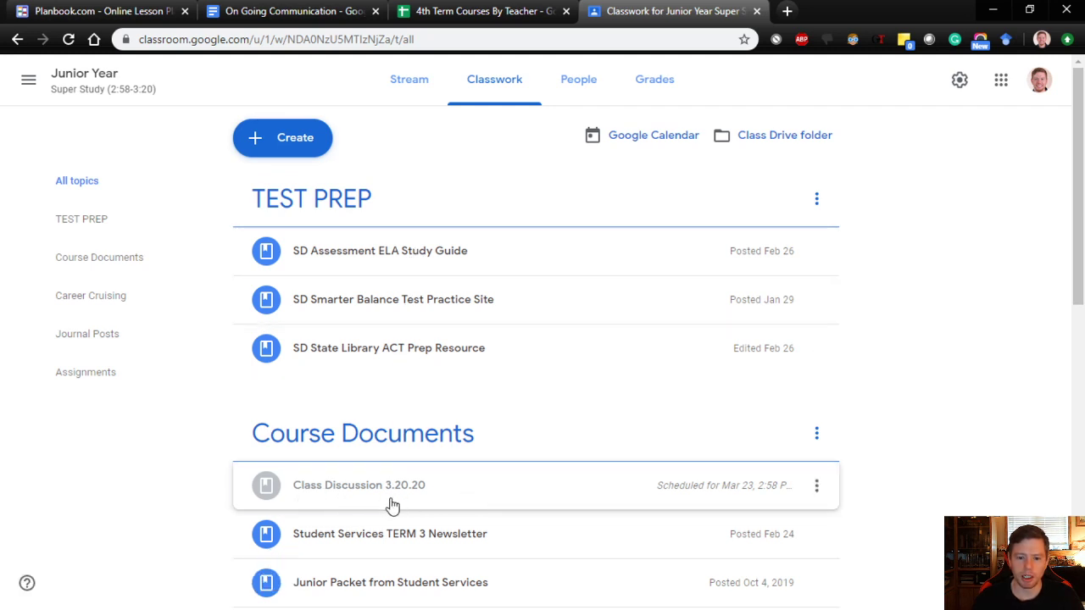
# Expand the Class Discussion 3.20.20 material, play part of its attached Millard Filmore video, and close the video.
pyautogui.click(392, 506)
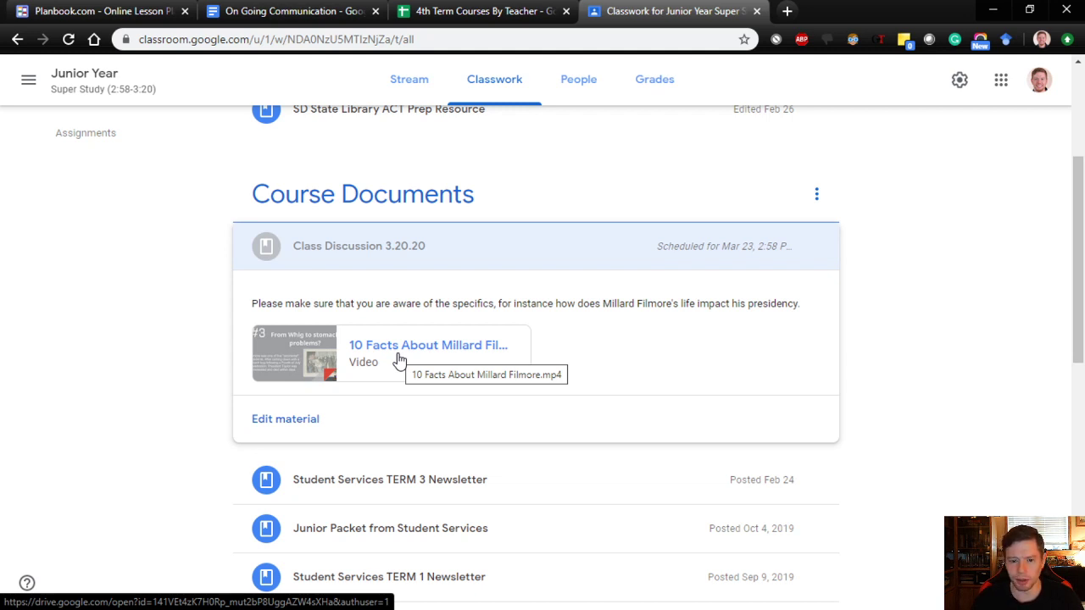
pyautogui.click(398, 360)
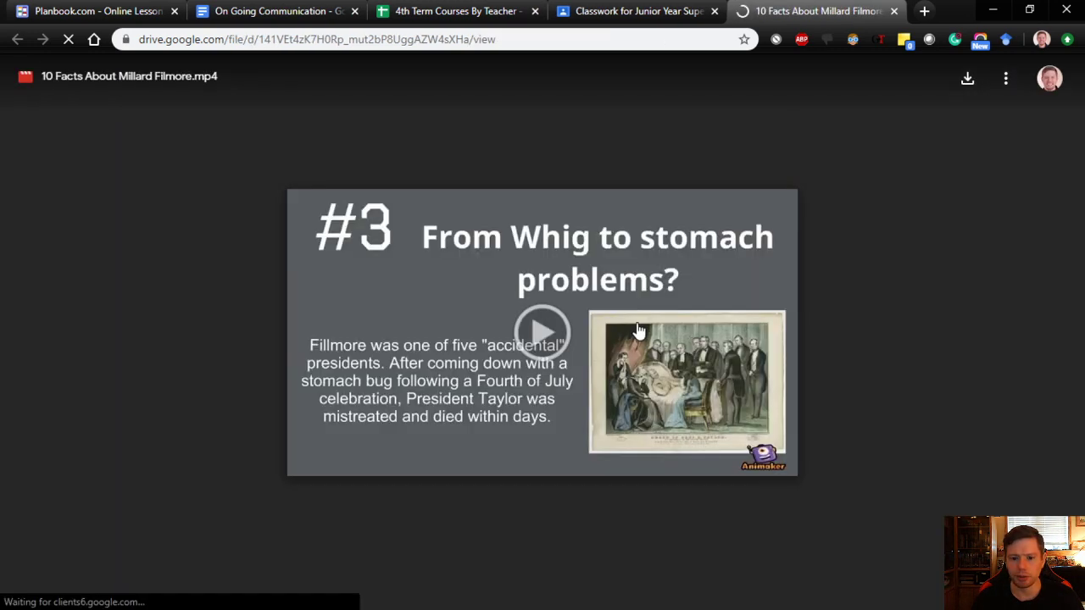
pyautogui.click(537, 332)
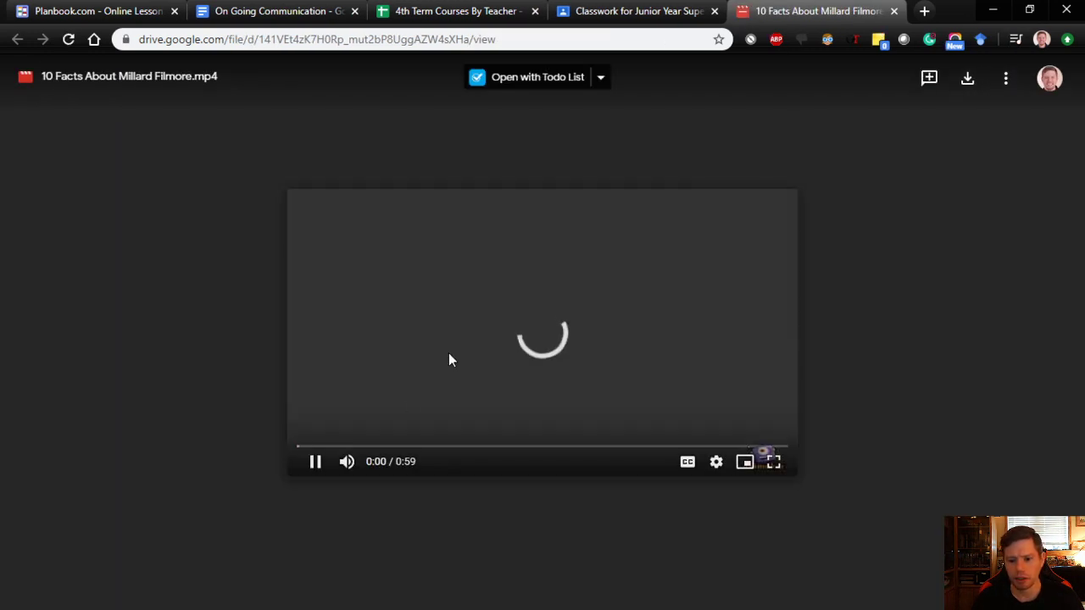
pyautogui.moveTo(395, 471); pyautogui.dragTo(382, 469)
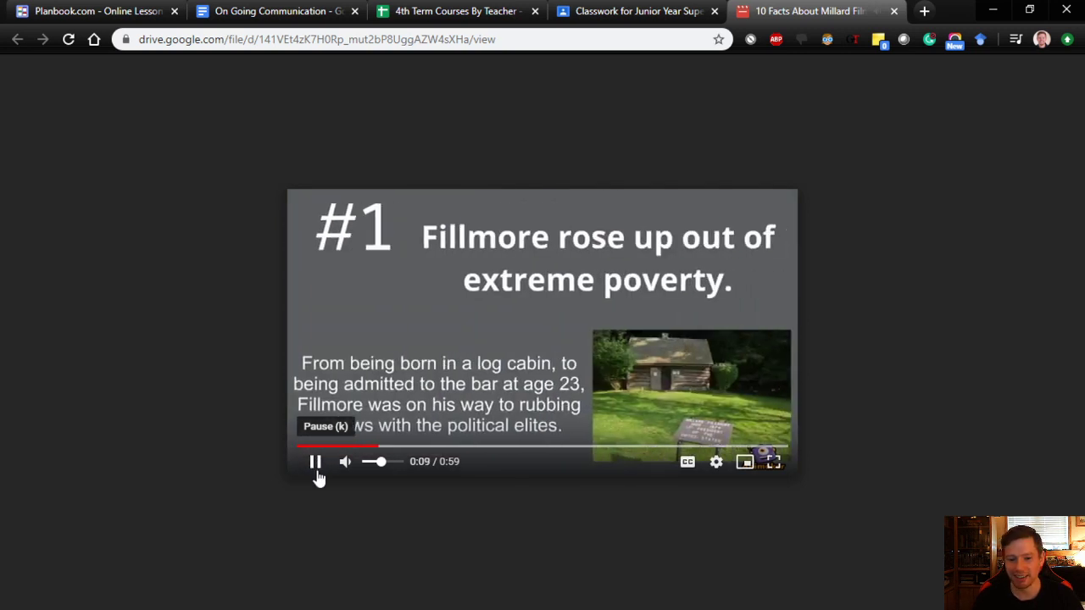
pyautogui.click(316, 462)
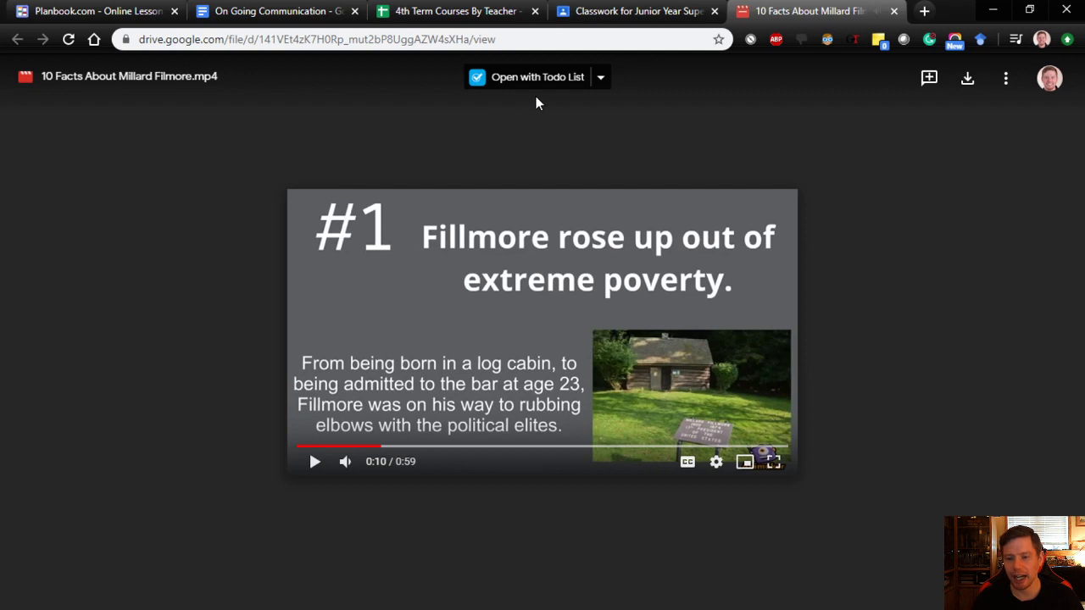
pyautogui.click(894, 11)
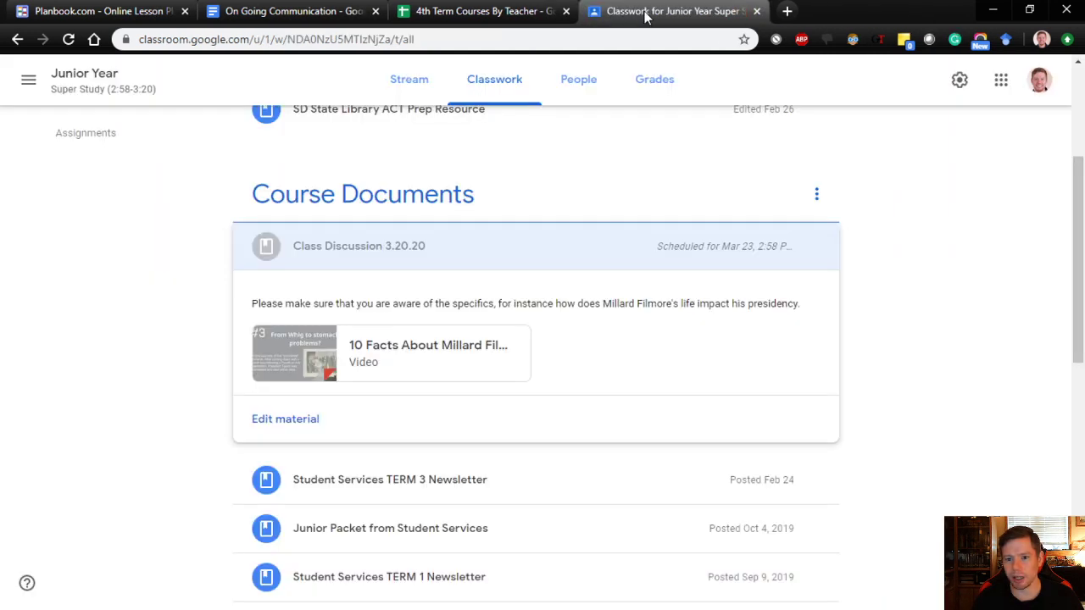
# Edit the Class Discussion 3.20.20 material, remove its scheduled posting date and save it as a draft.
pyautogui.click(817, 254)
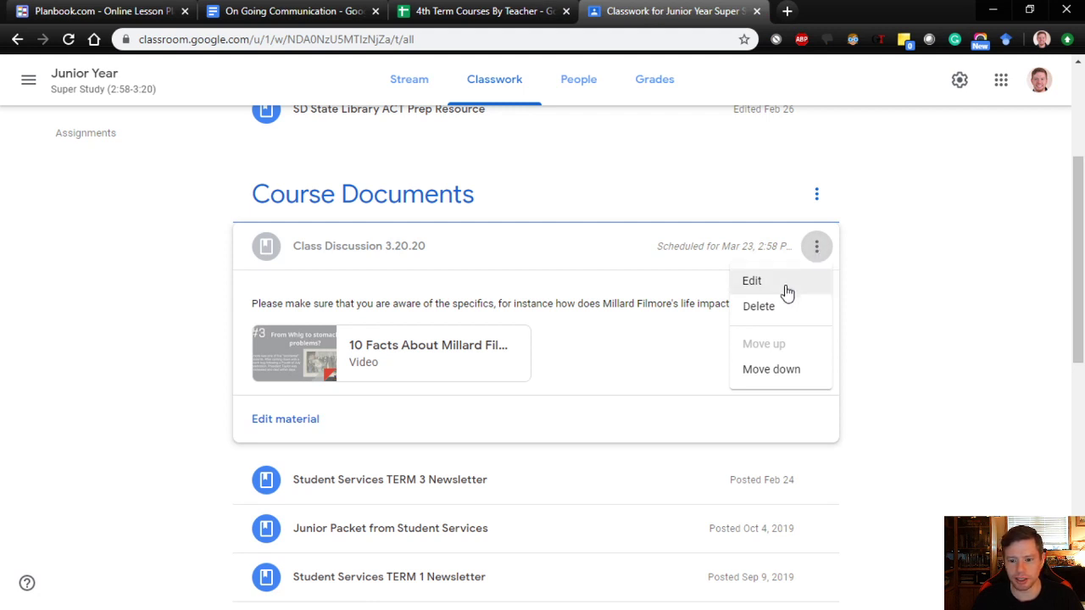
pyautogui.click(820, 248)
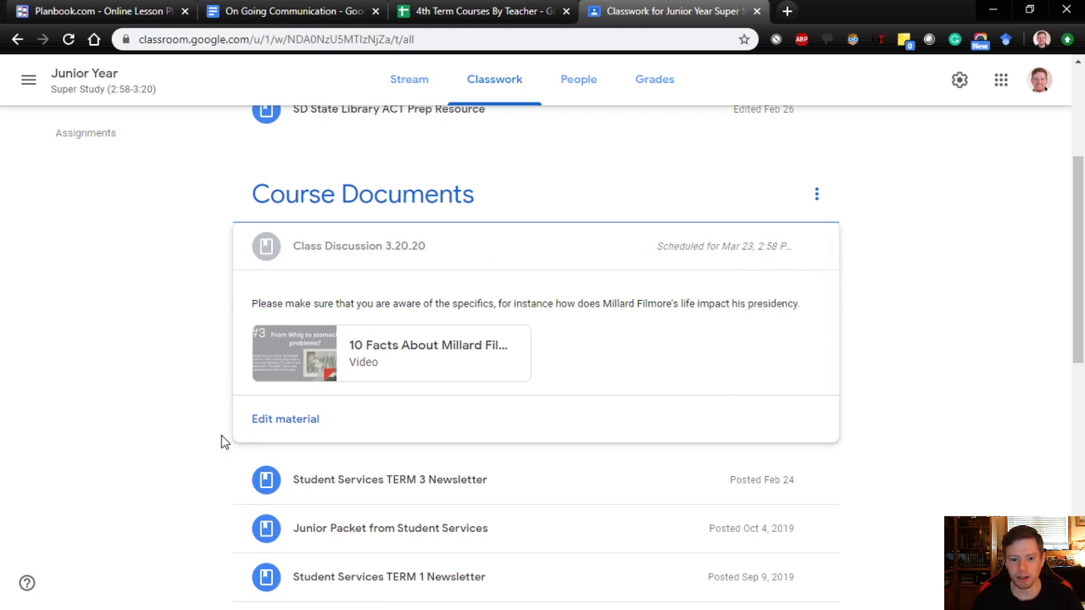
pyautogui.click(272, 421)
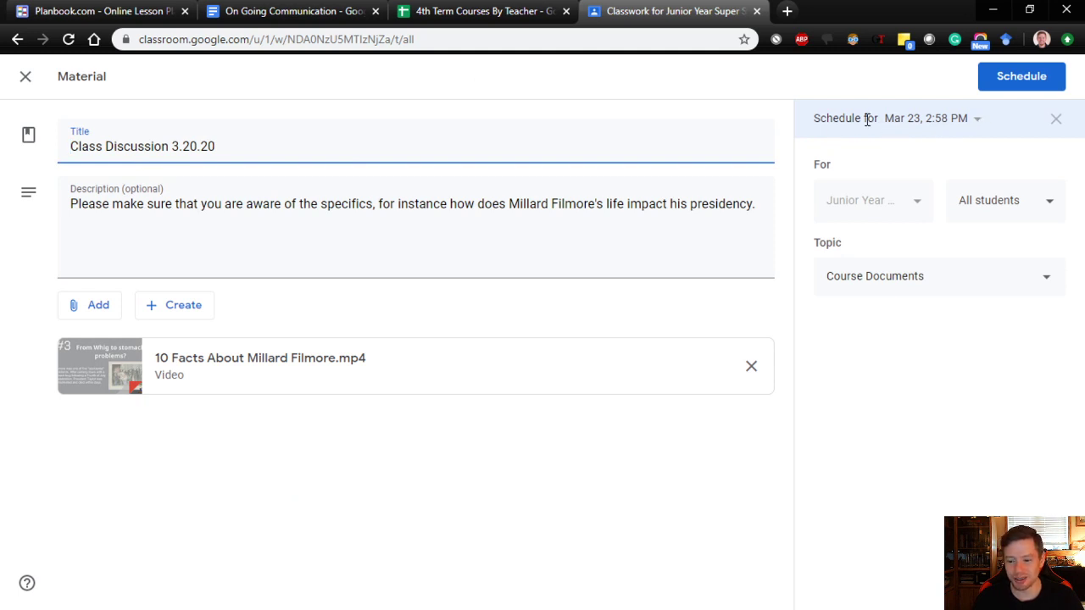
pyautogui.click(934, 118)
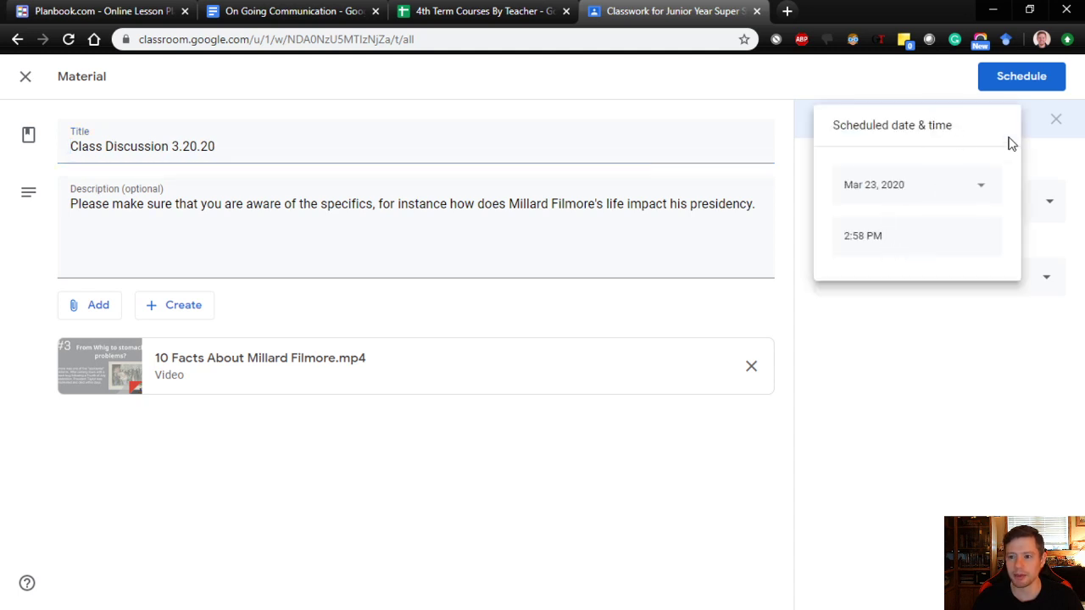
pyautogui.click(1051, 147)
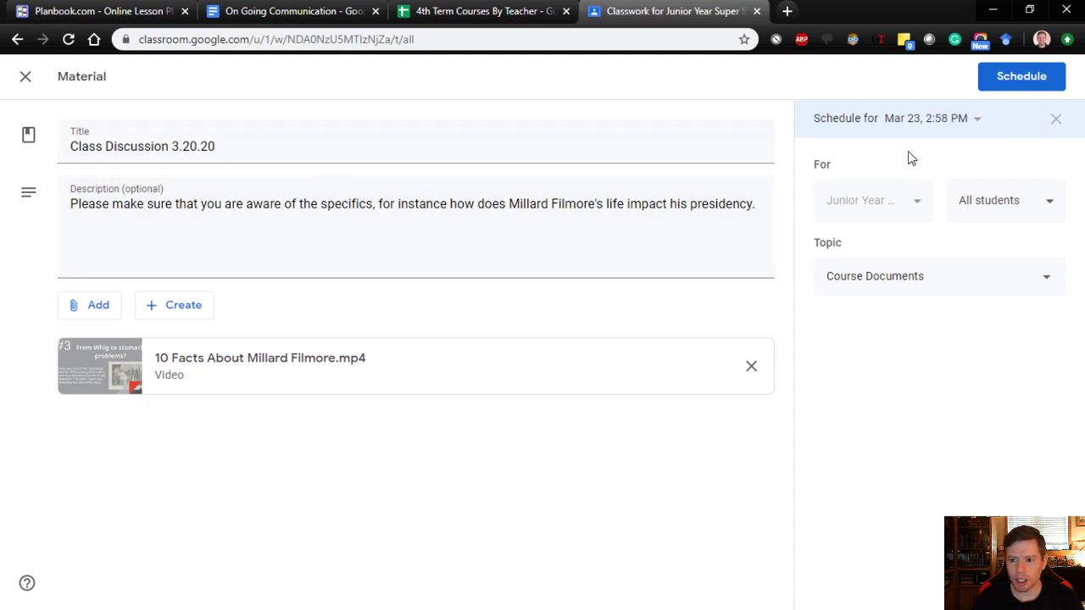
pyautogui.click(1056, 118)
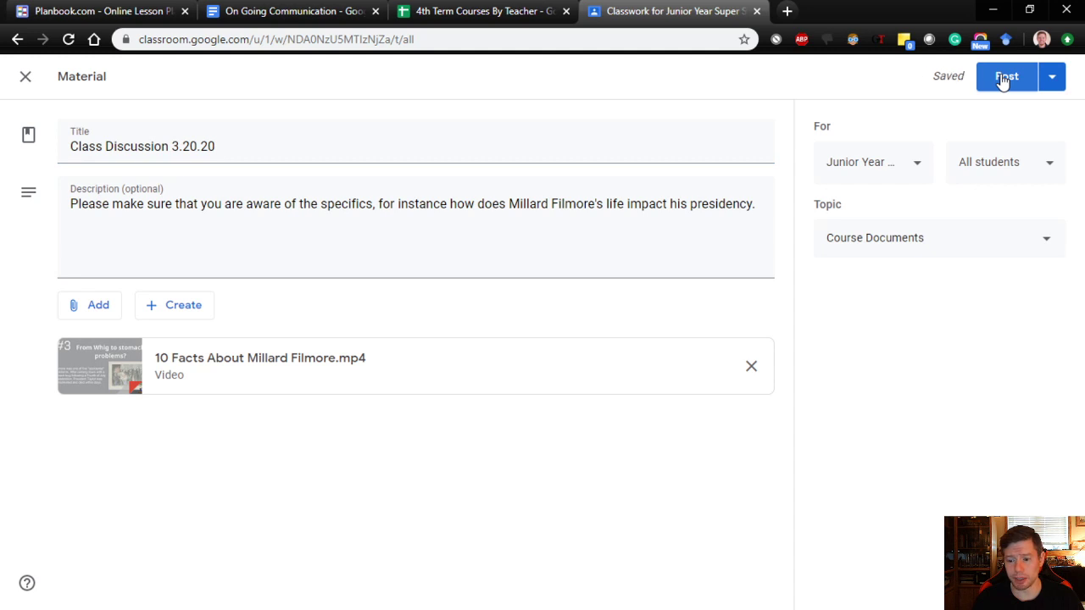
pyautogui.click(1059, 79)
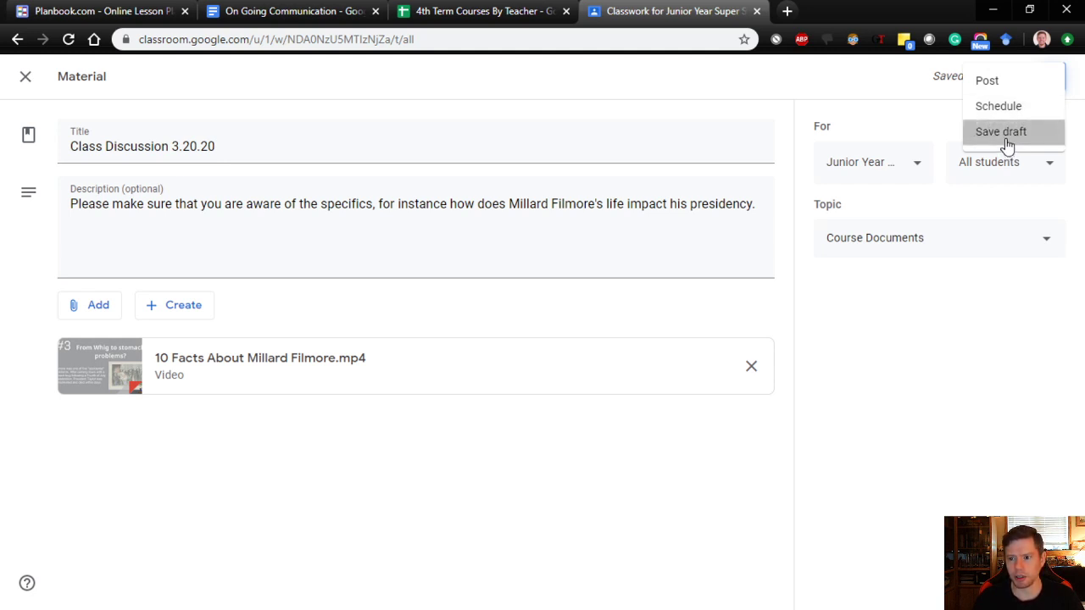
pyautogui.click(1006, 136)
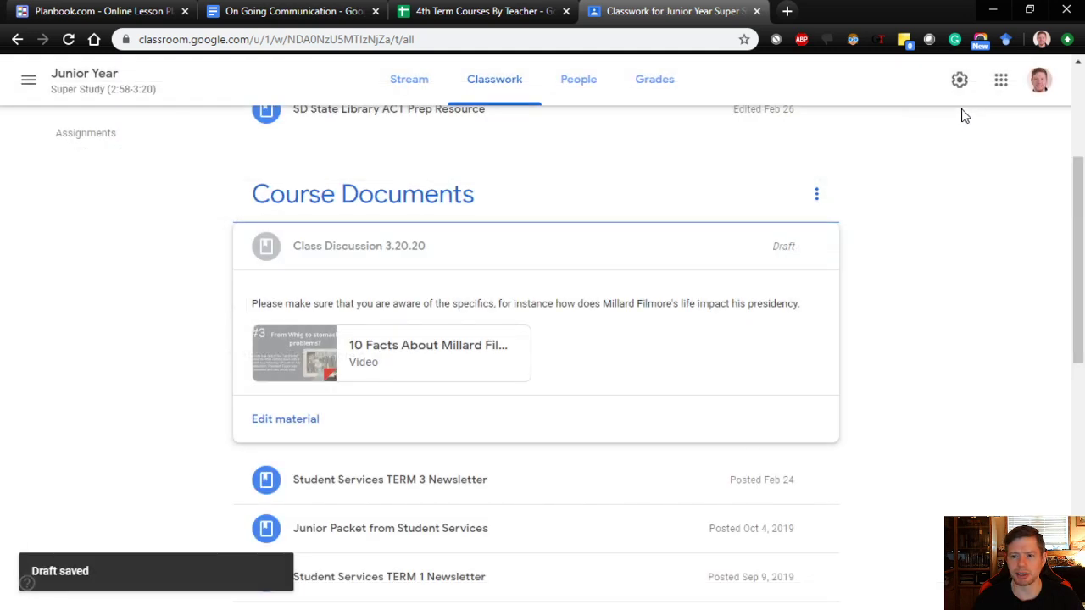
# Check the details of the Class Discussion 3.20.20 draft under Course Documents and leave its entry collapsed.
pyautogui.click(445, 264)
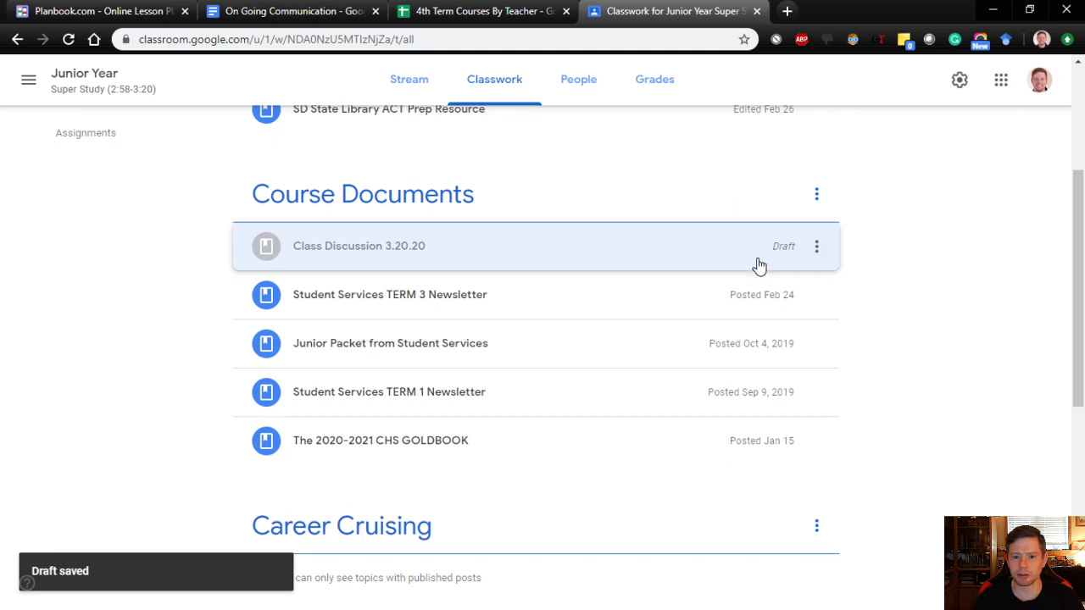
pyautogui.click(395, 265)
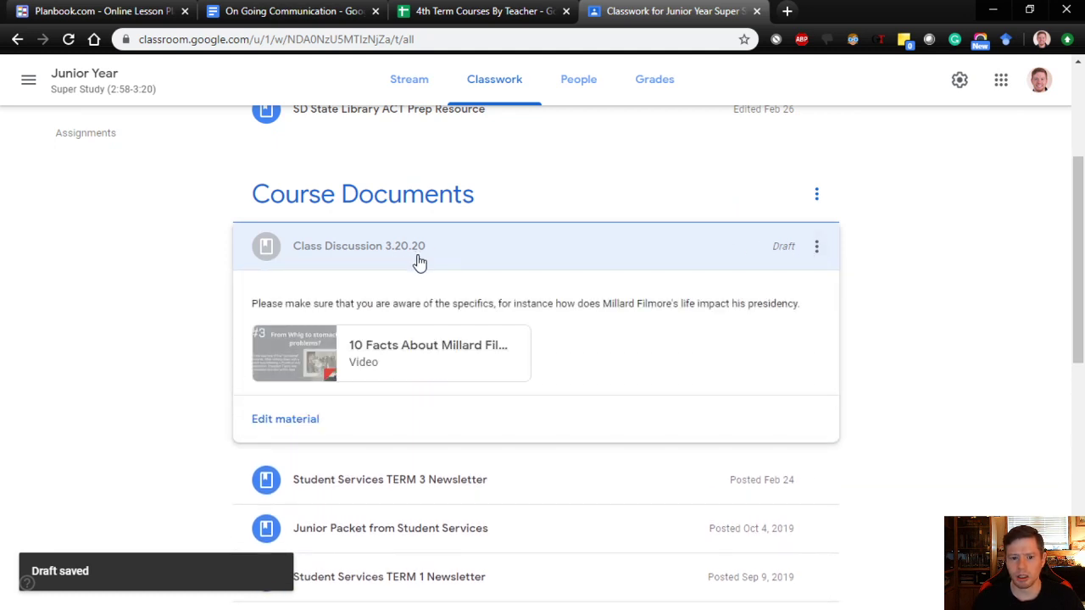
pyautogui.click(419, 259)
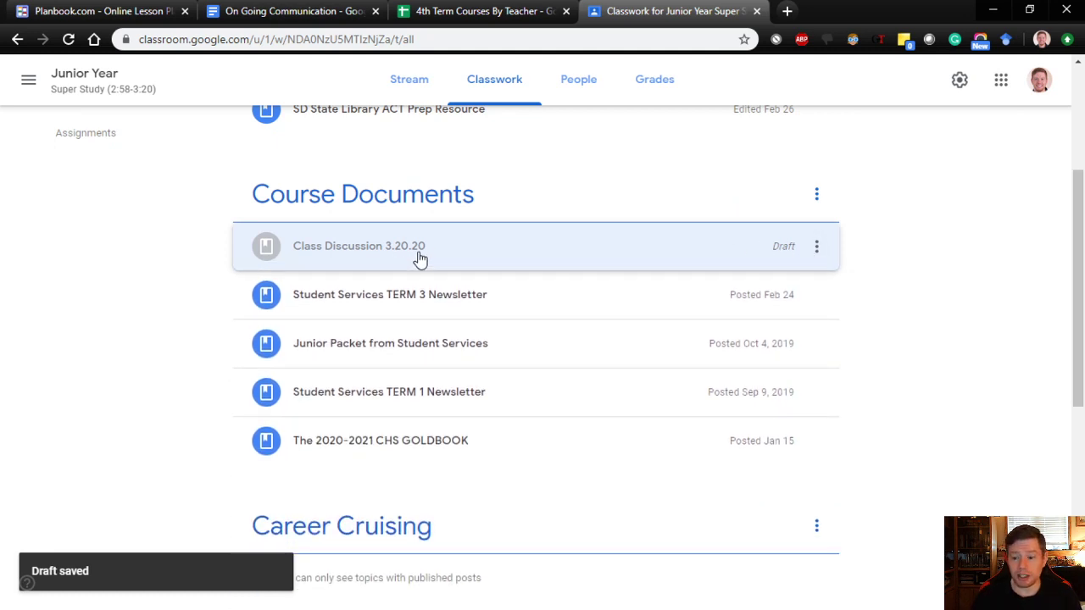